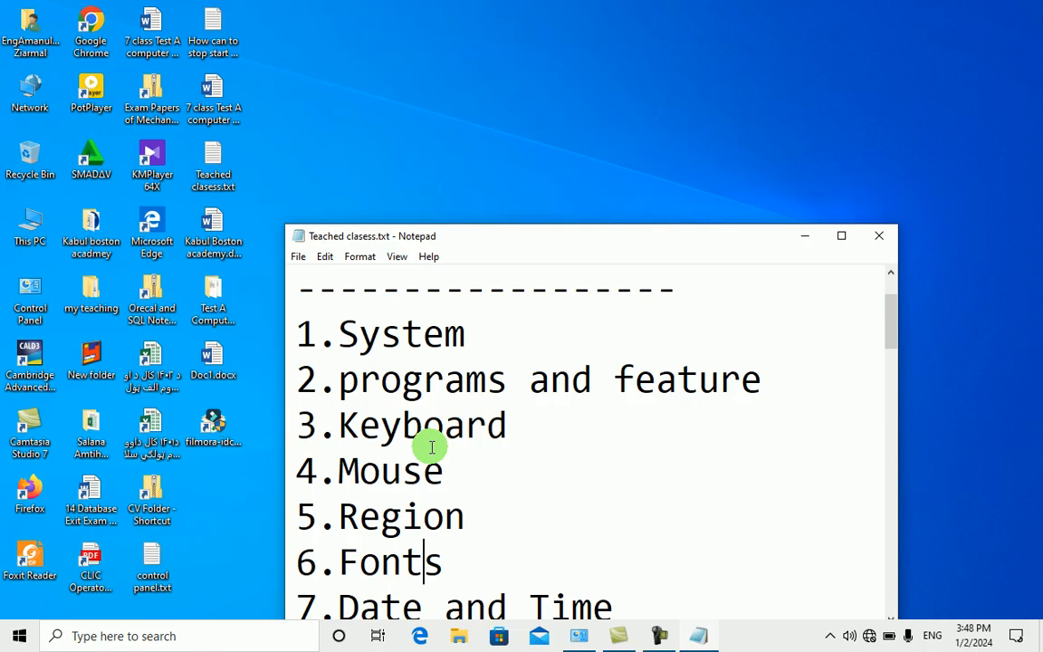
# Look through the numbered topic list in Teached clasess.txt and close the file
pyautogui.press('Down')
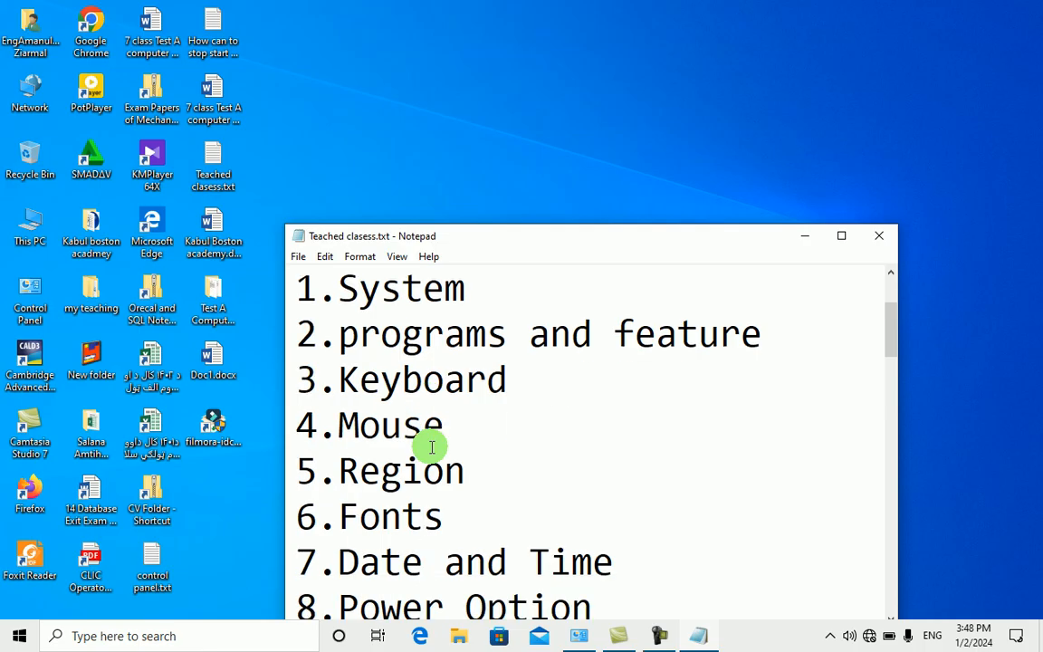
pyautogui.press('Down')
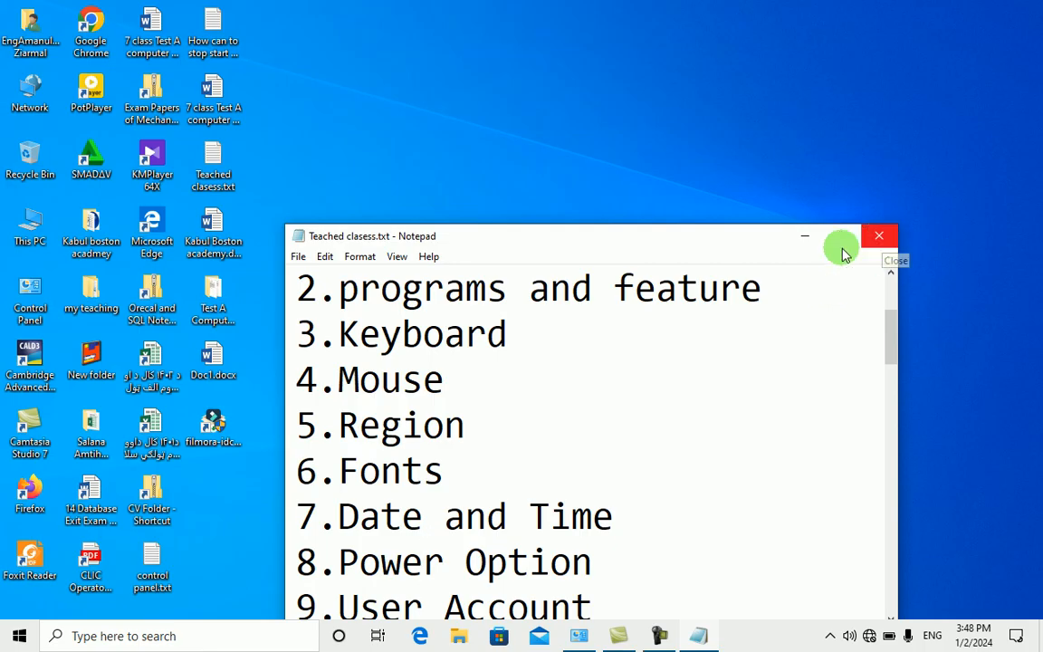
pyautogui.click(874, 237)
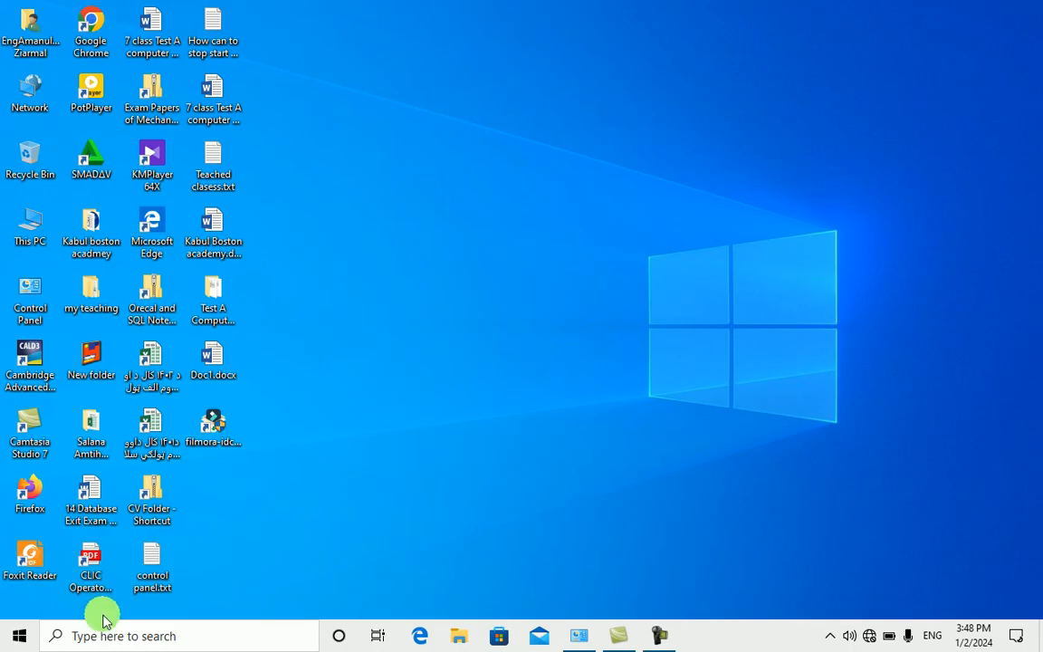
# Open Control Panel from the desktop and go to its Power Options page
pyautogui.doubleClick(41, 294)
pyautogui.click(766, 133)
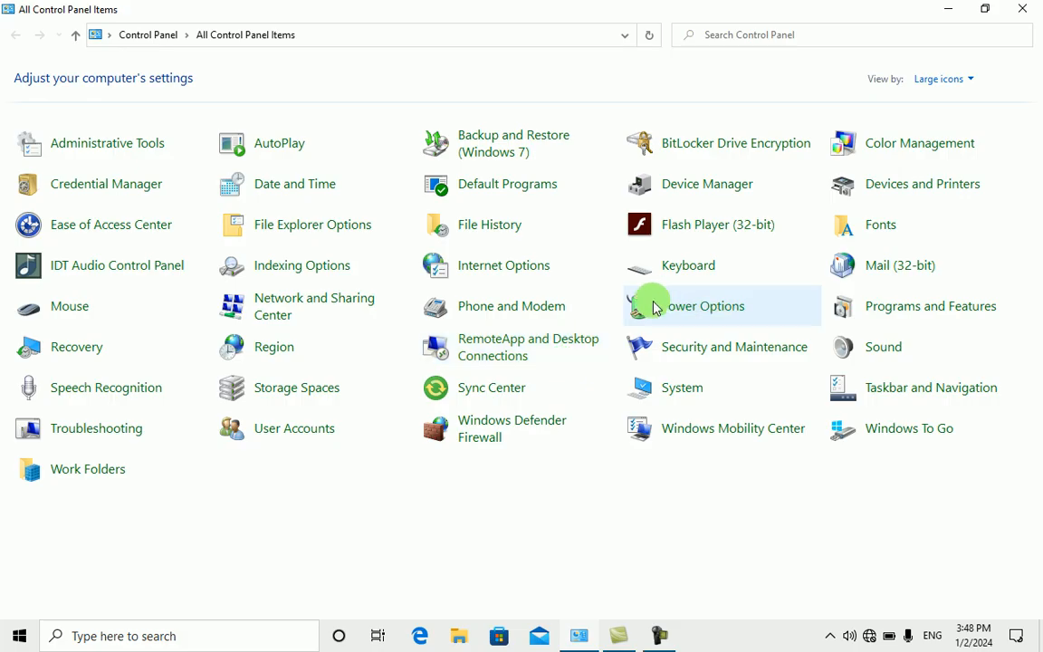
pyautogui.click(688, 311)
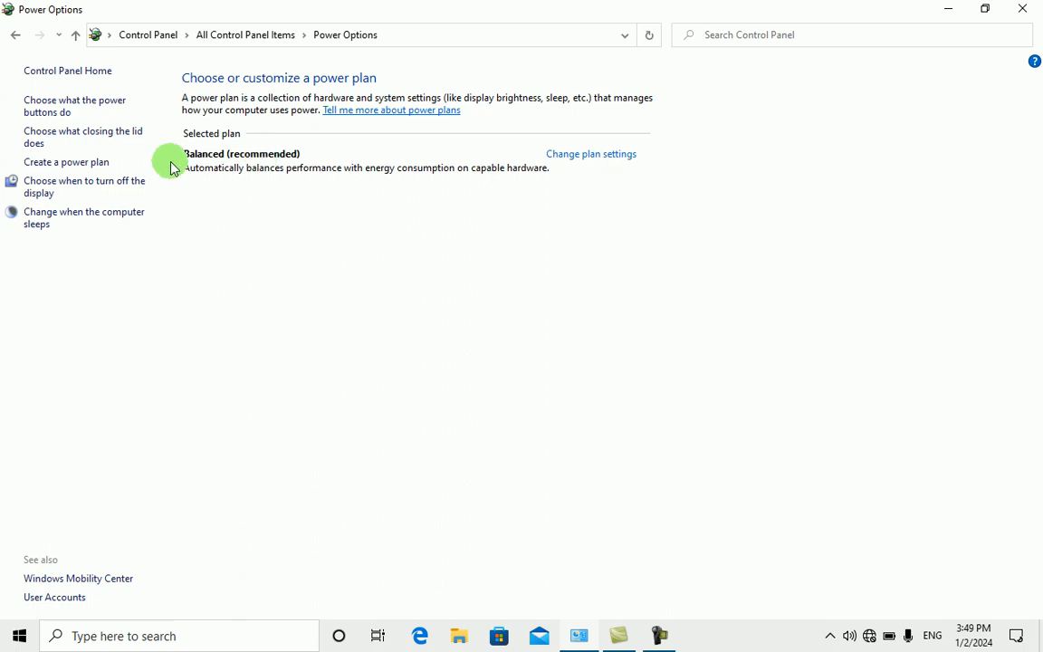
# View the base plans offered for creating a power plan and return to the Power Options page
pyautogui.click(56, 166)
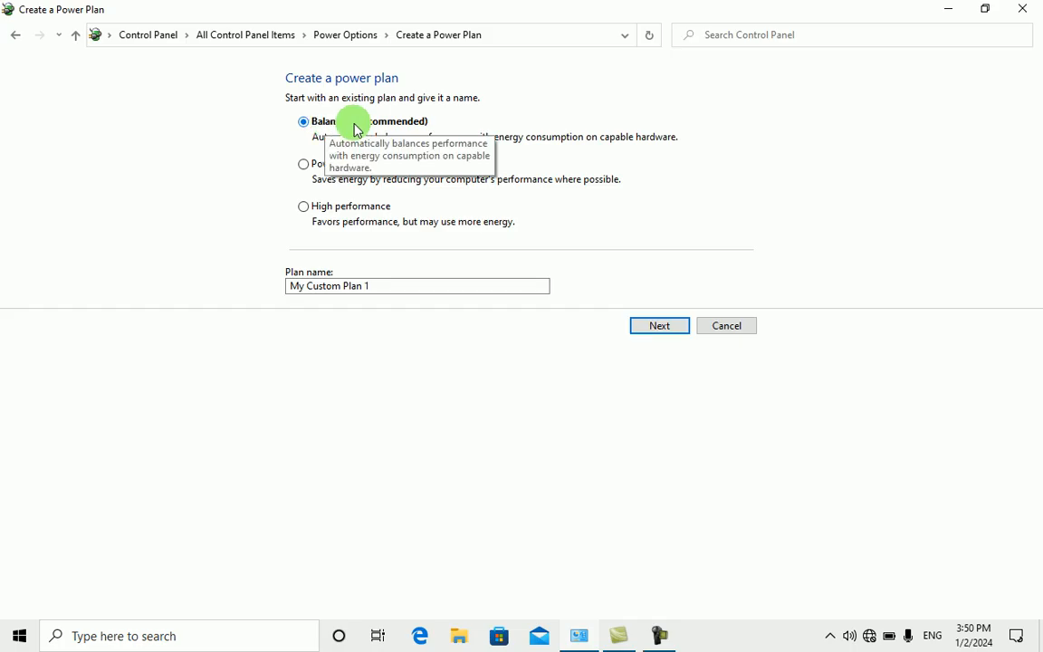
pyautogui.click(13, 33)
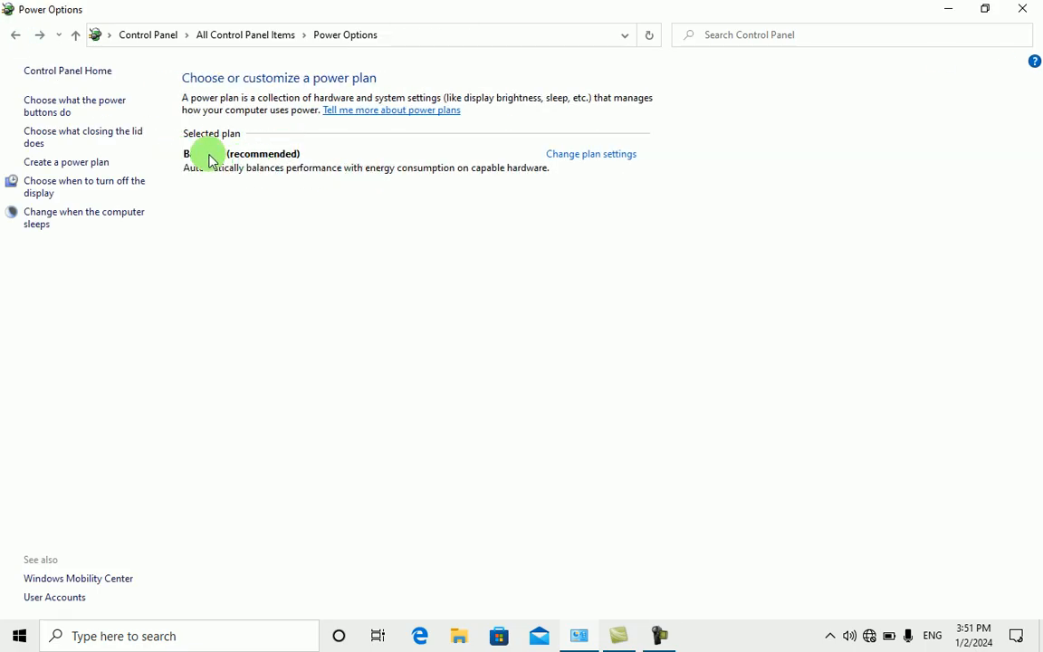
# In the Balanced plan's settings, set turning off the display to Never both on battery and plugged in
pyautogui.click(586, 160)
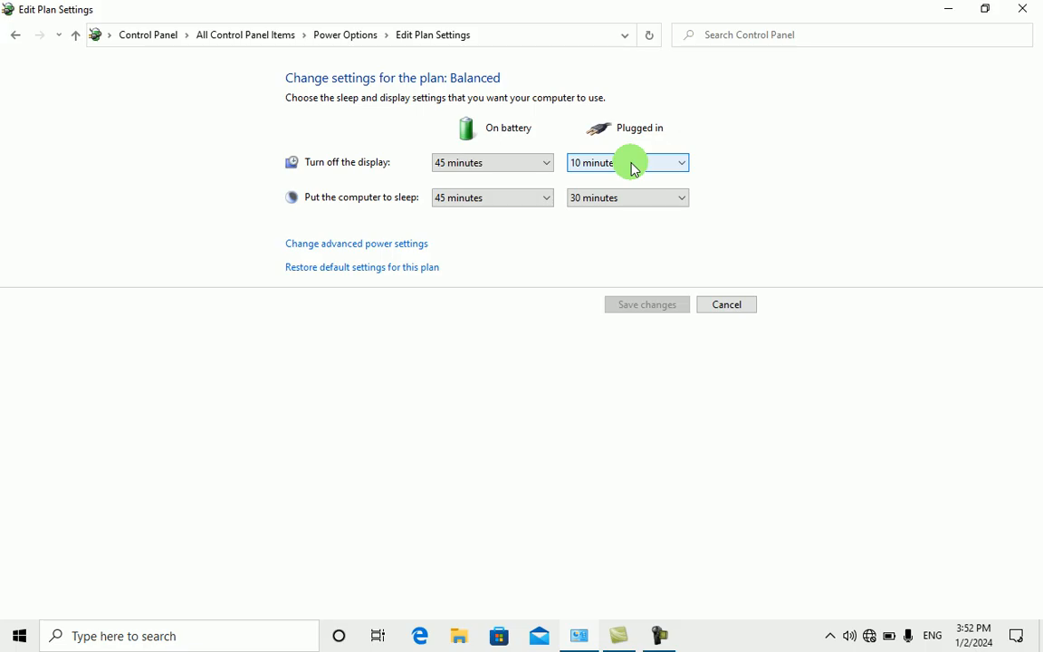
pyautogui.click(541, 165)
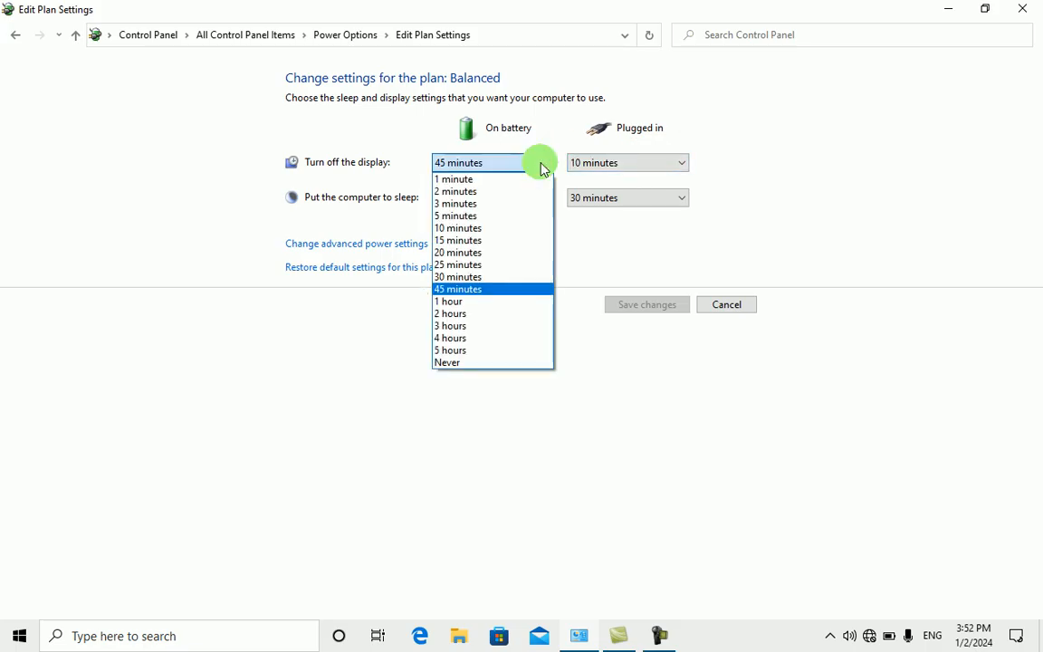
pyautogui.click(445, 362)
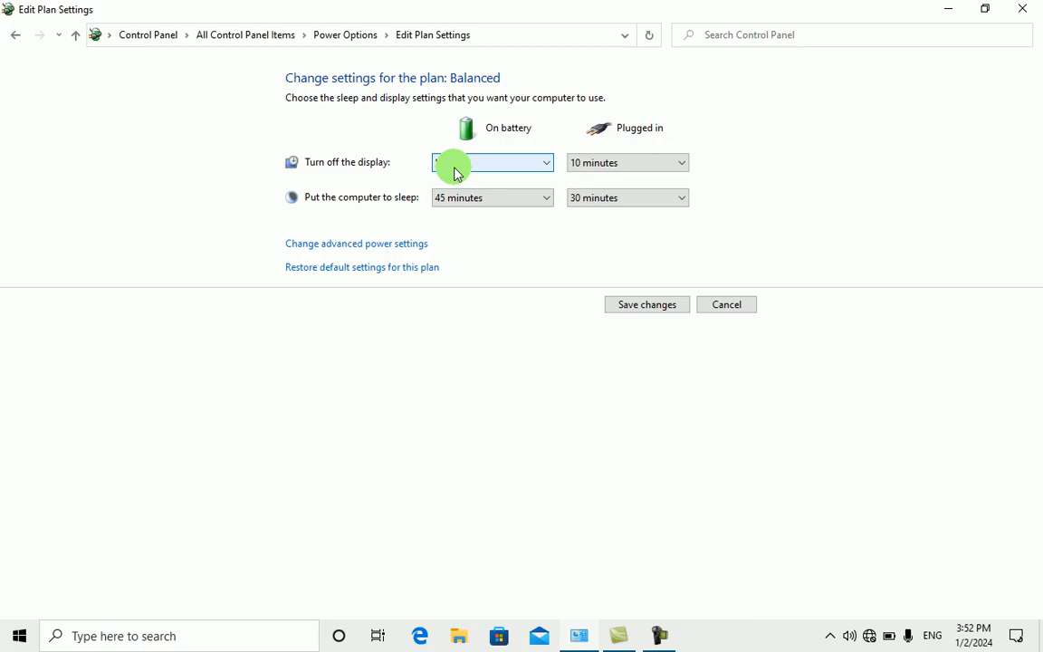
pyautogui.click(620, 163)
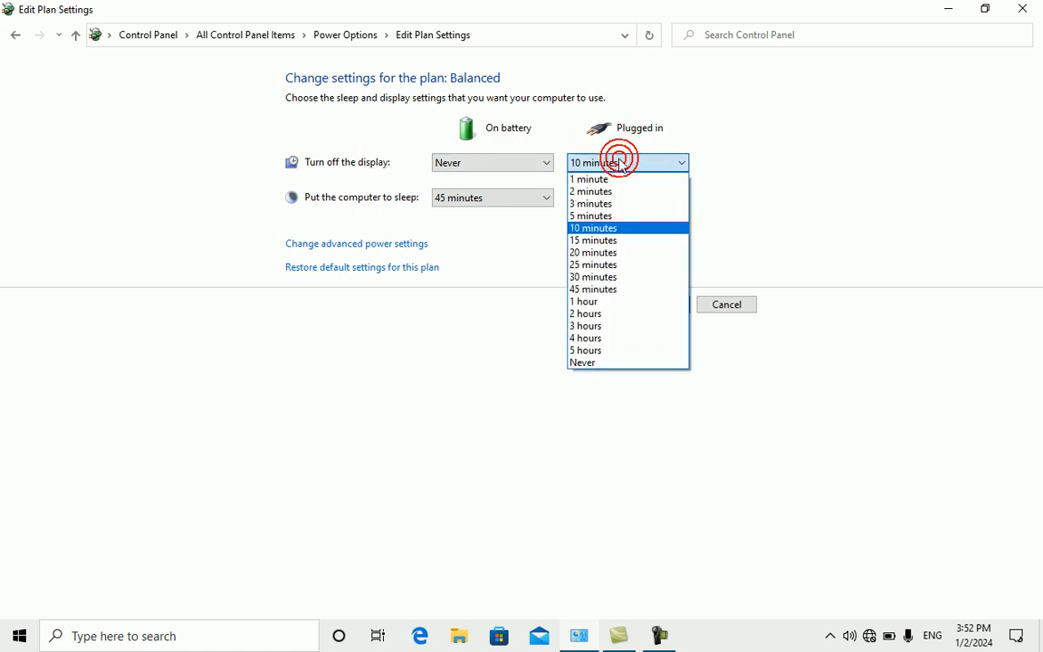
pyautogui.click(587, 363)
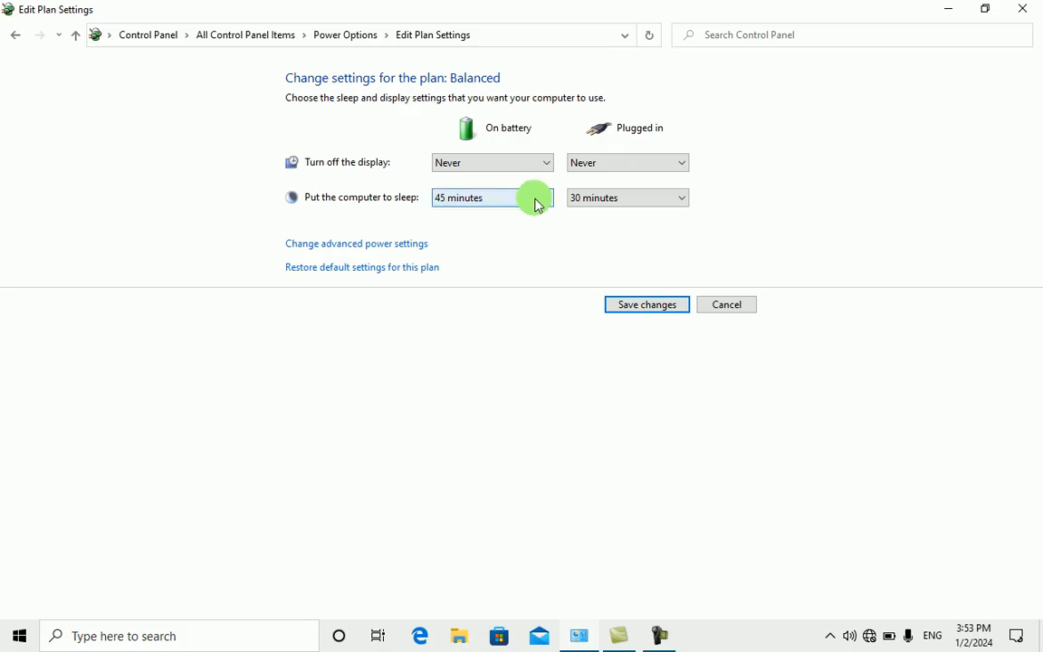
# Check the computer sleep time choices of the Balanced plan for on battery and plugged in
pyautogui.click(532, 203)
pyautogui.click(535, 204)
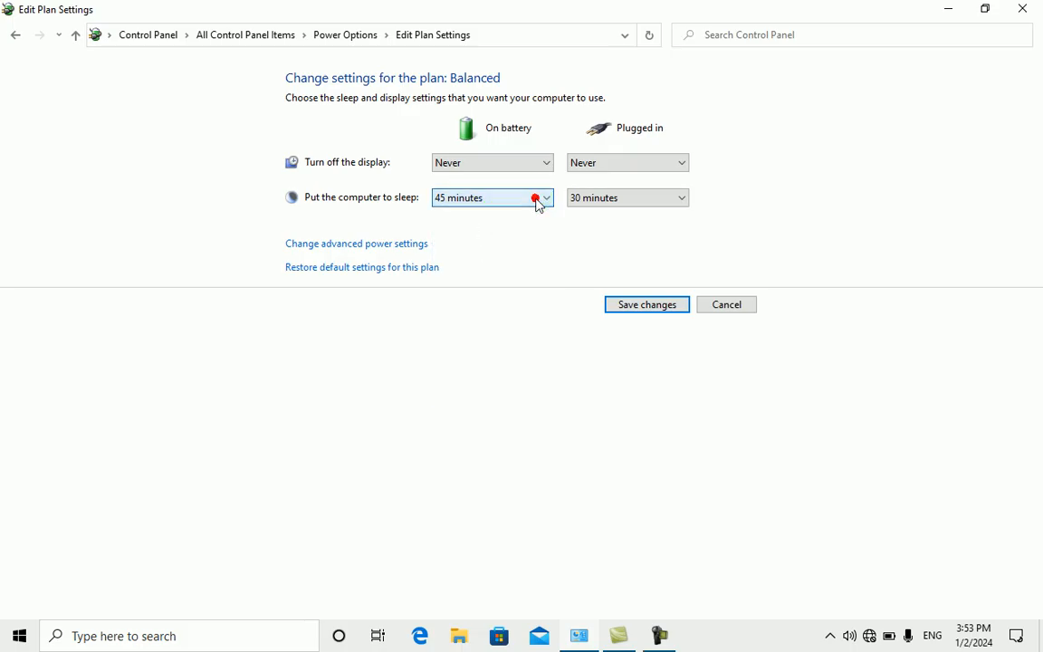
pyautogui.click(615, 200)
pyautogui.click(616, 204)
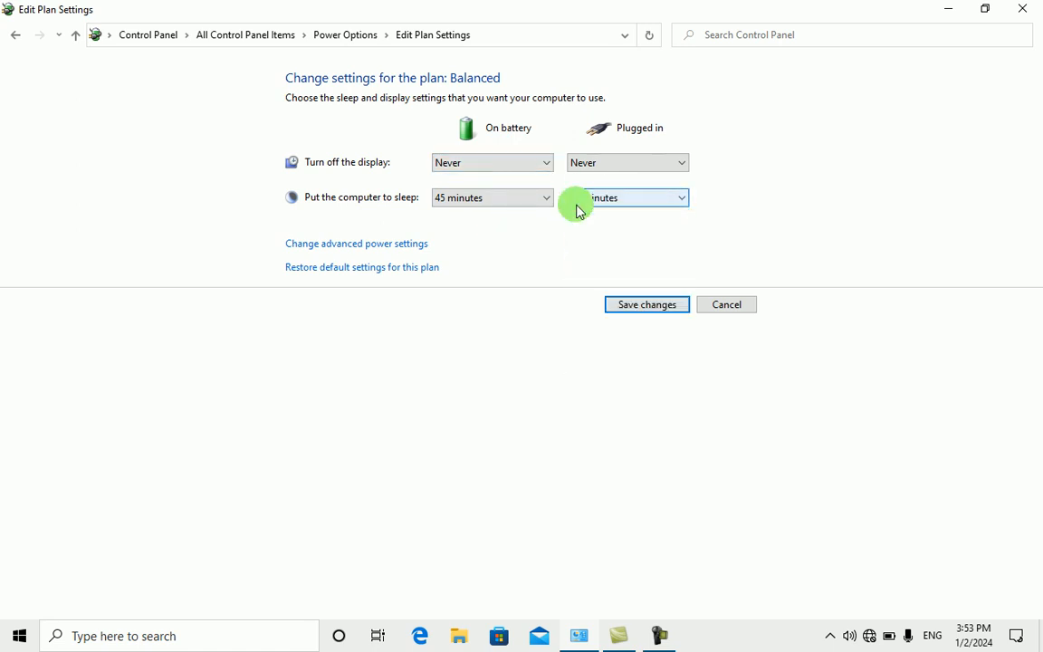
# Open the Balanced plan's advanced power settings, examine the desktop background slide show options, and minimize the plan settings window
pyautogui.click(333, 250)
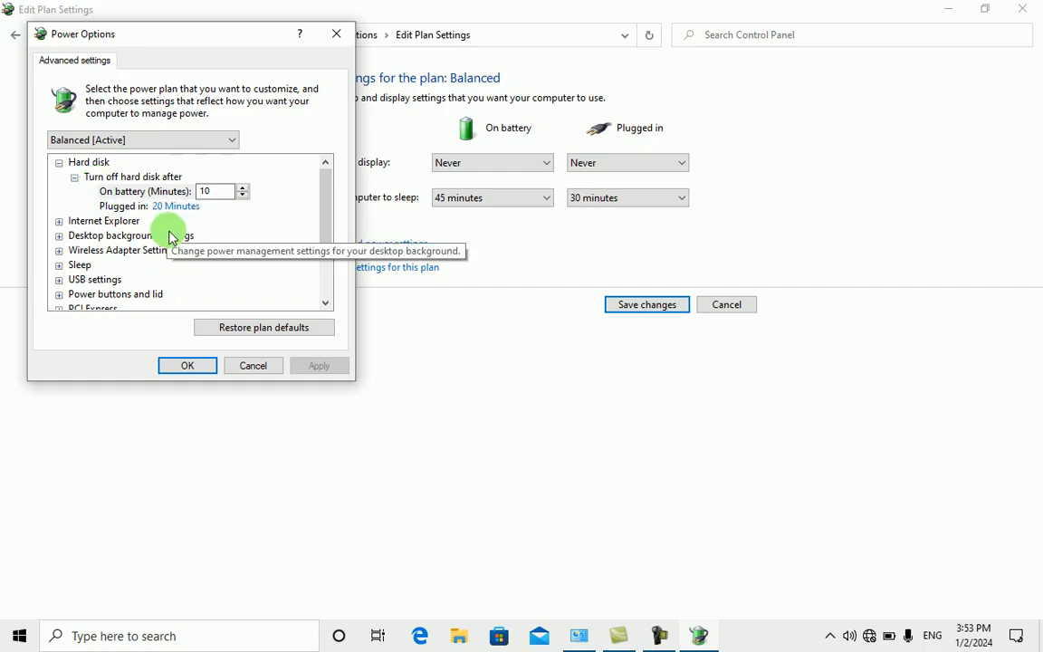
pyautogui.moveTo(330, 209); pyautogui.dragTo(333, 228)
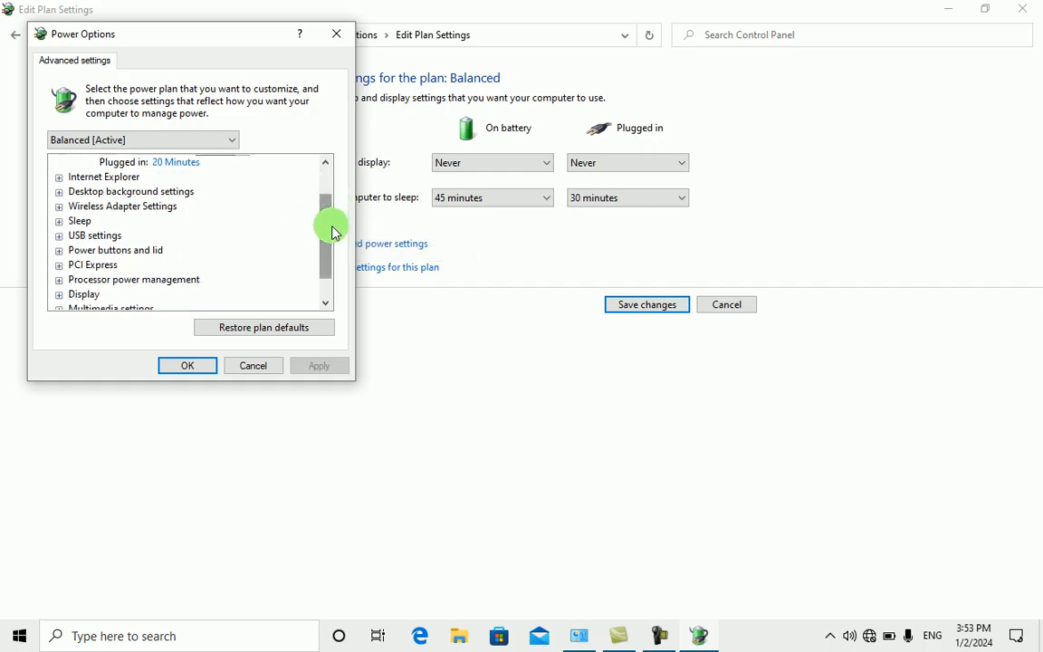
pyautogui.click(58, 192)
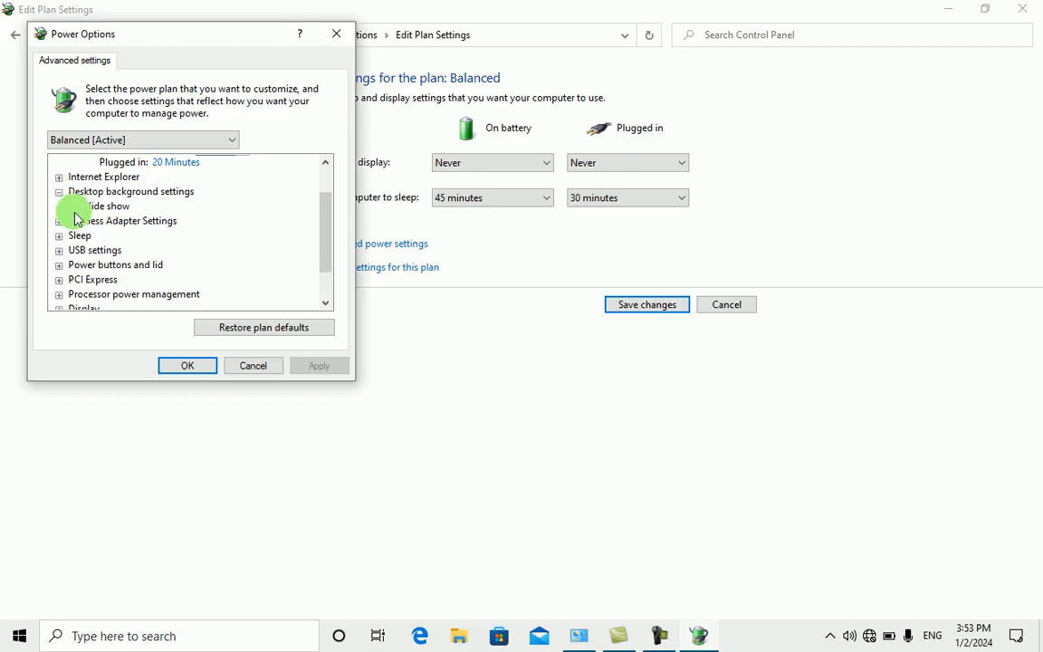
pyautogui.click(75, 209)
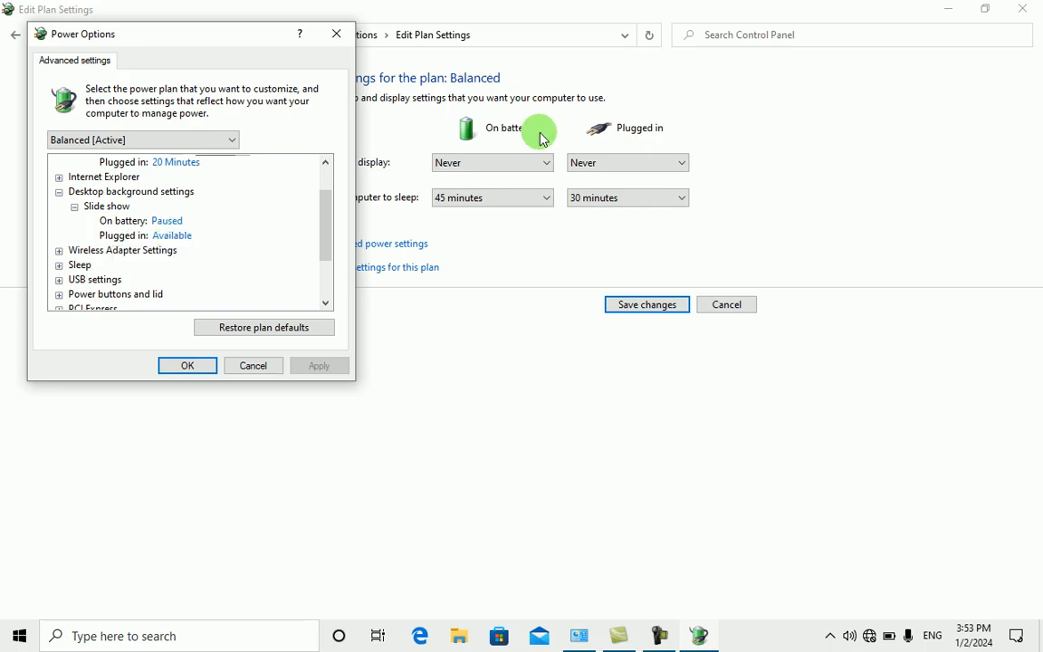
pyautogui.click(944, 13)
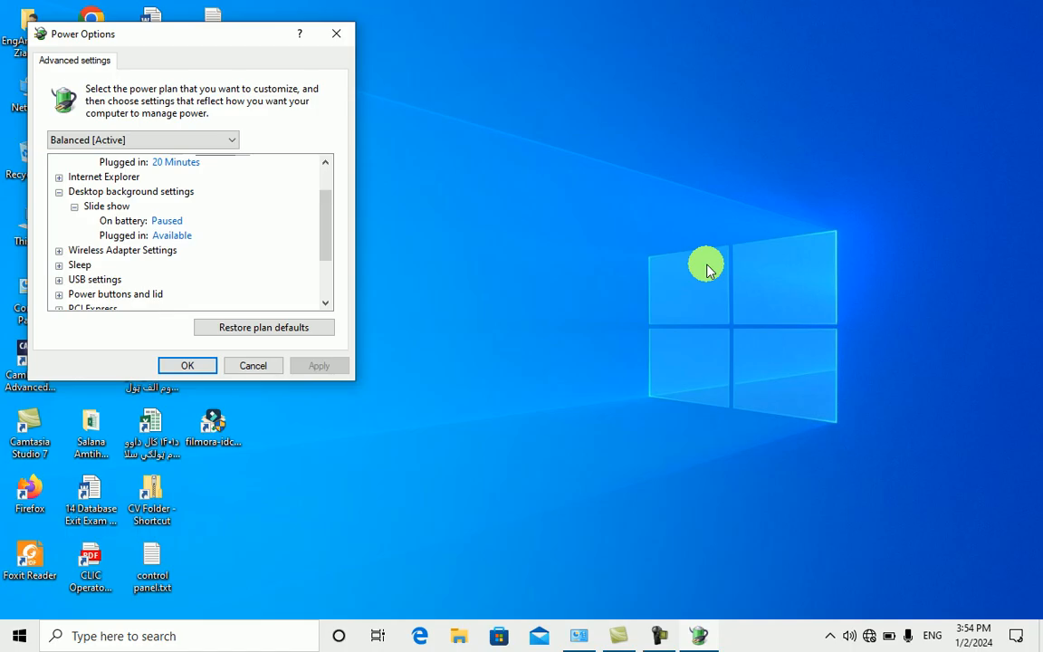
pyautogui.click(168, 222)
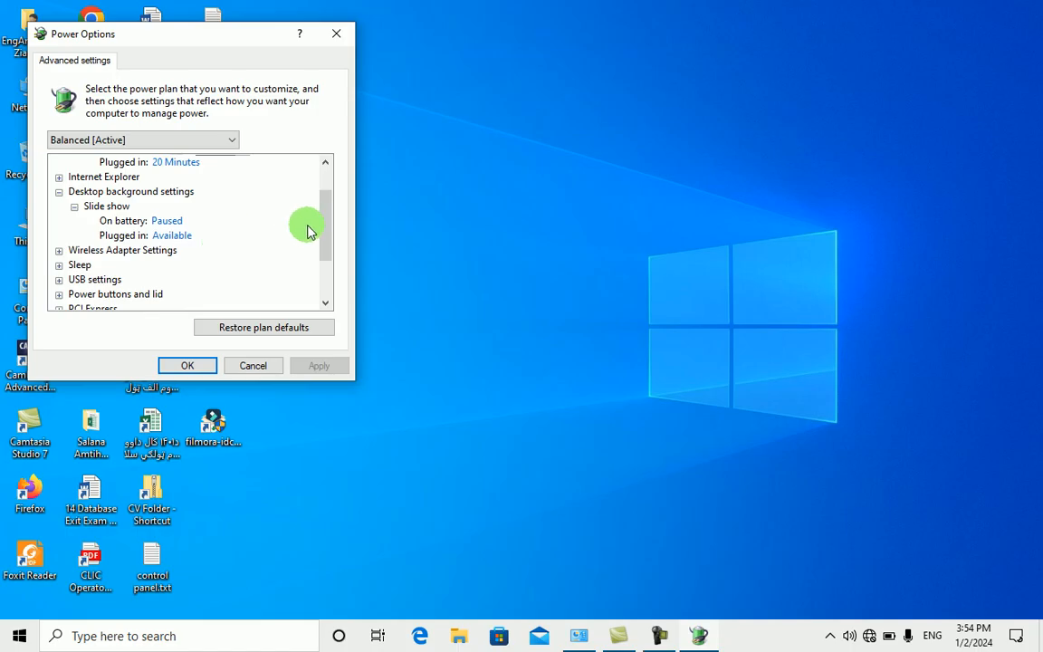
# Examine the display turn-off times and the processor power management entries in the advanced settings
pyautogui.moveTo(323, 223); pyautogui.dragTo(326, 261)
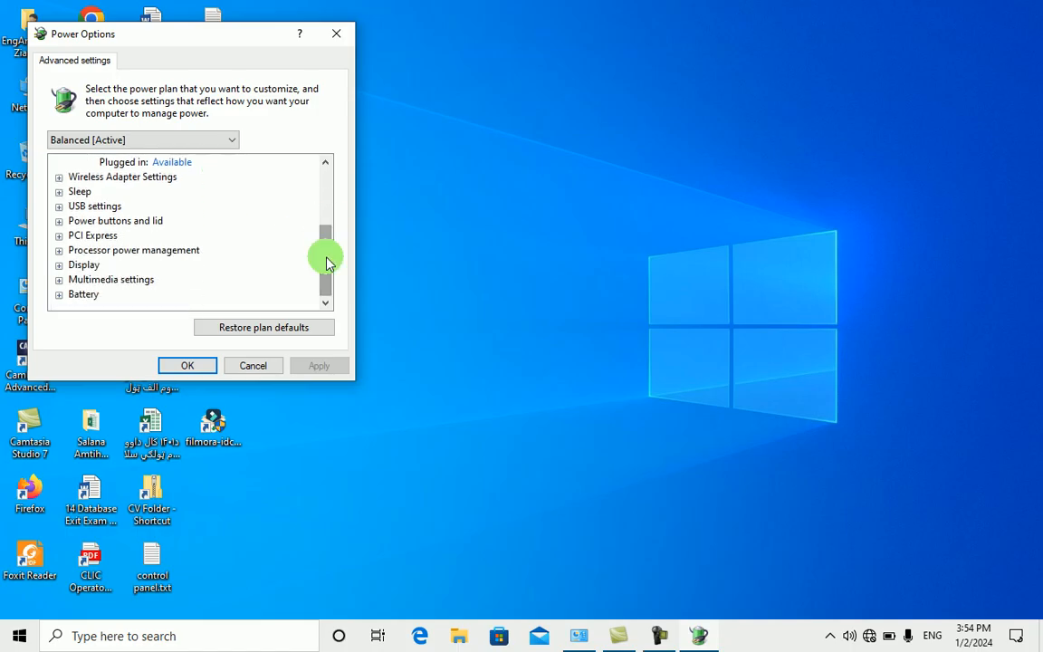
pyautogui.click(60, 265)
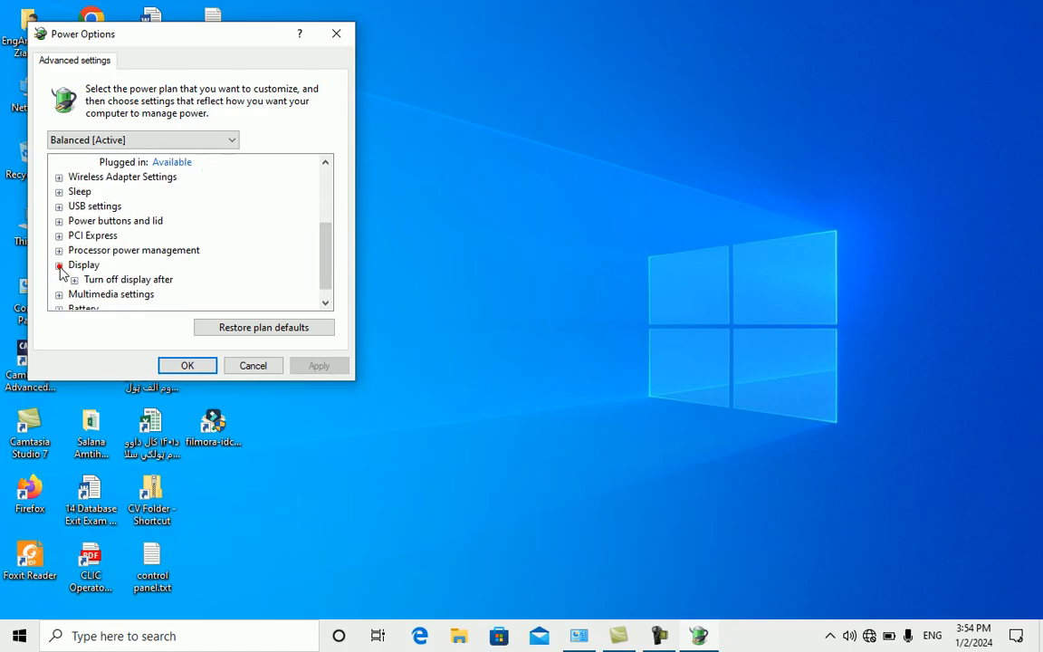
pyautogui.click(74, 280)
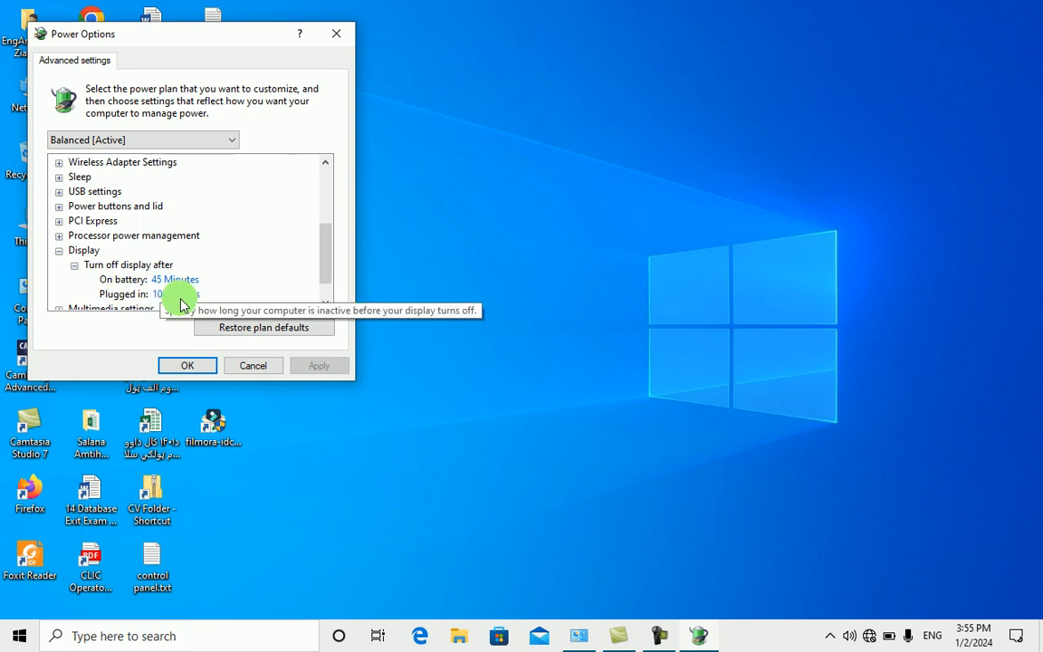
pyautogui.click(60, 236)
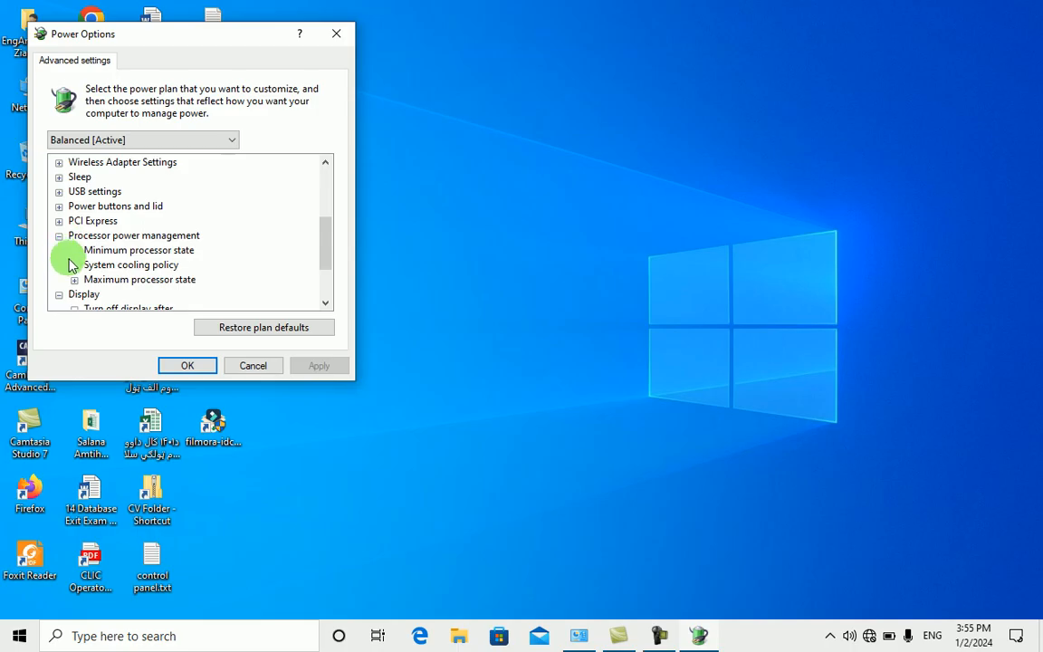
# Under Power buttons and lid, examine the actions available on battery for closing the lid
pyautogui.click(59, 208)
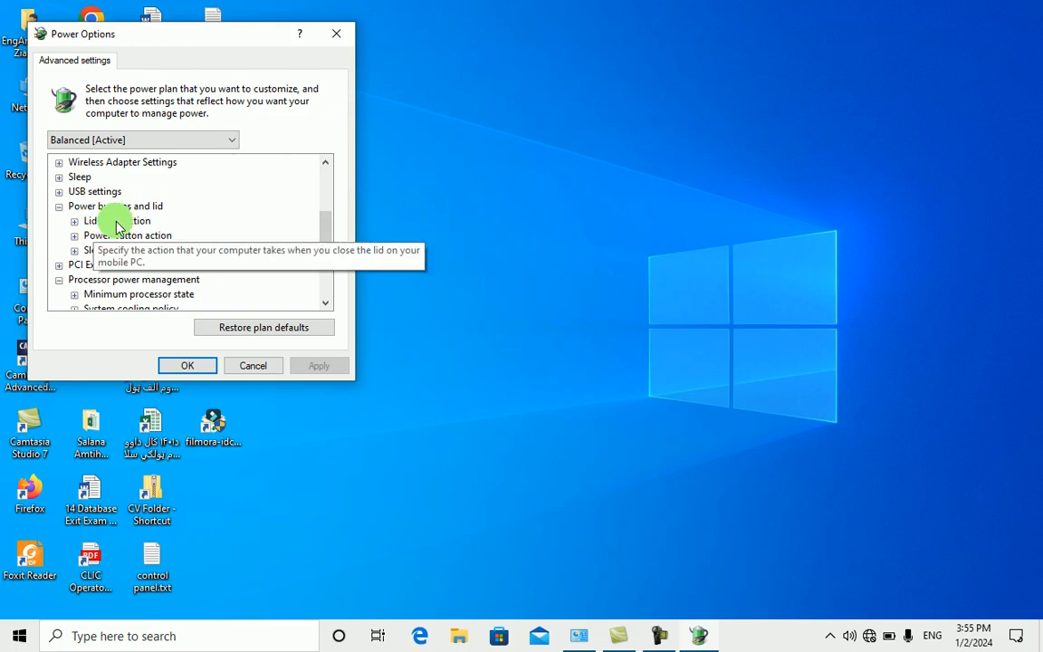
pyautogui.click(74, 222)
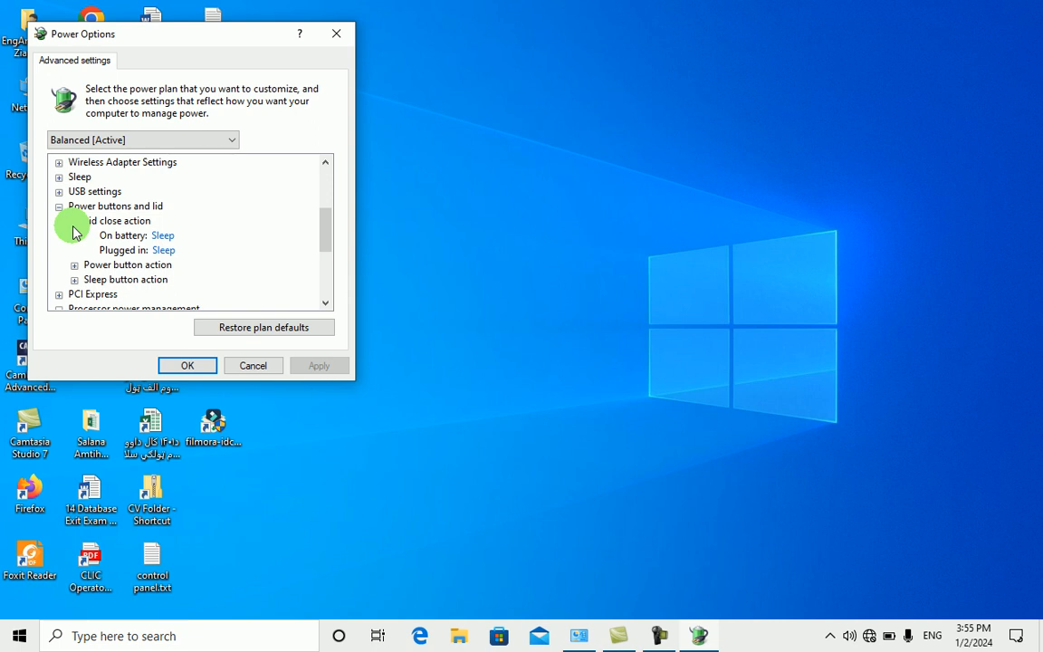
pyautogui.click(164, 235)
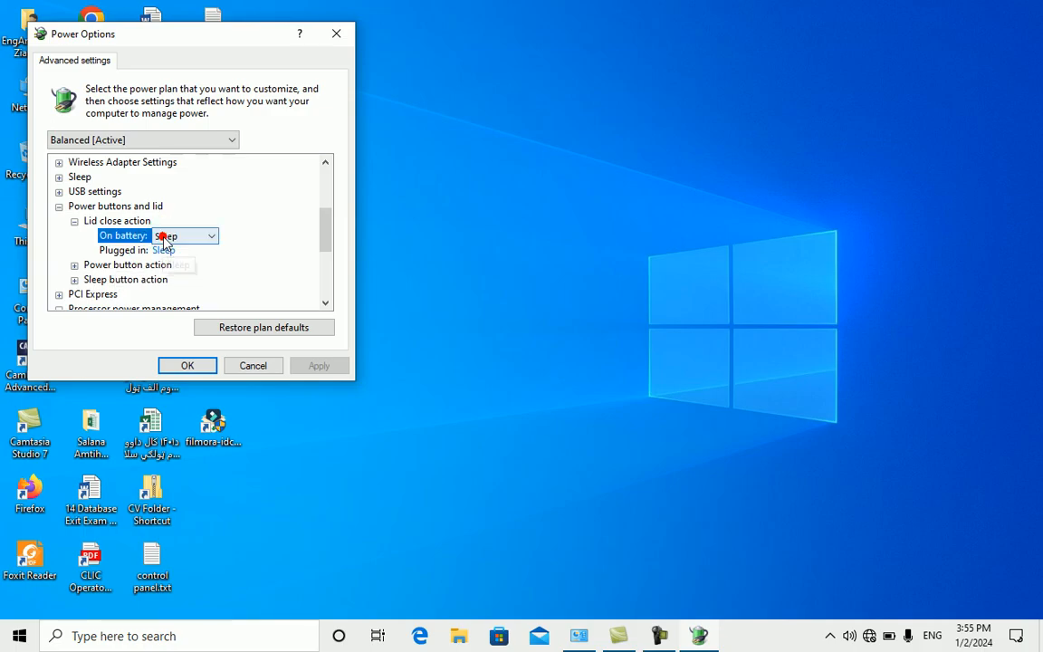
pyautogui.click(217, 237)
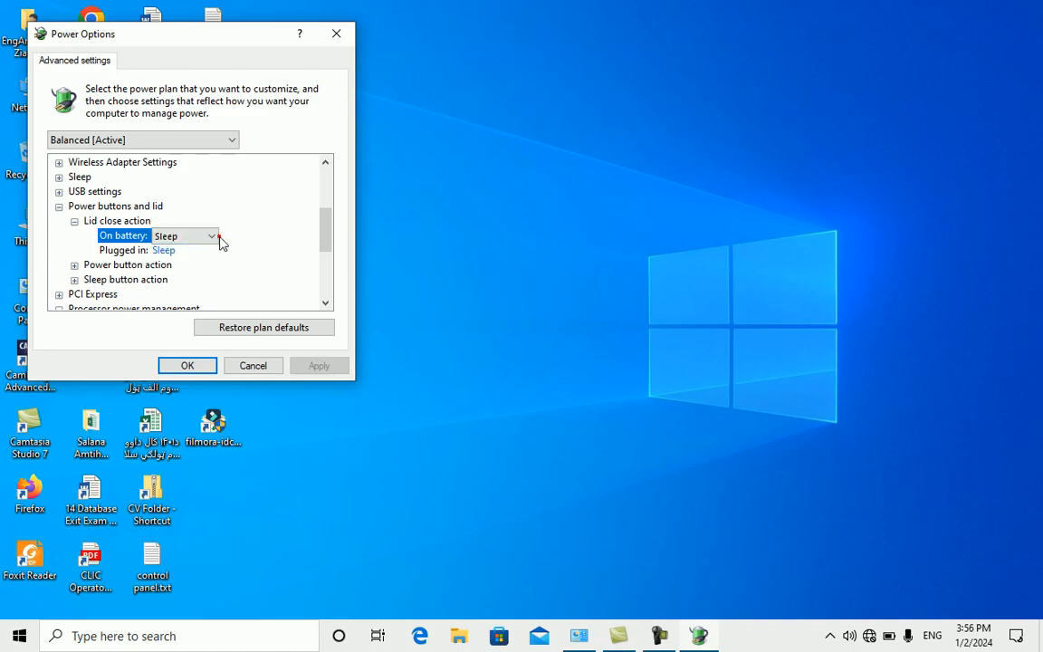
pyautogui.click(216, 239)
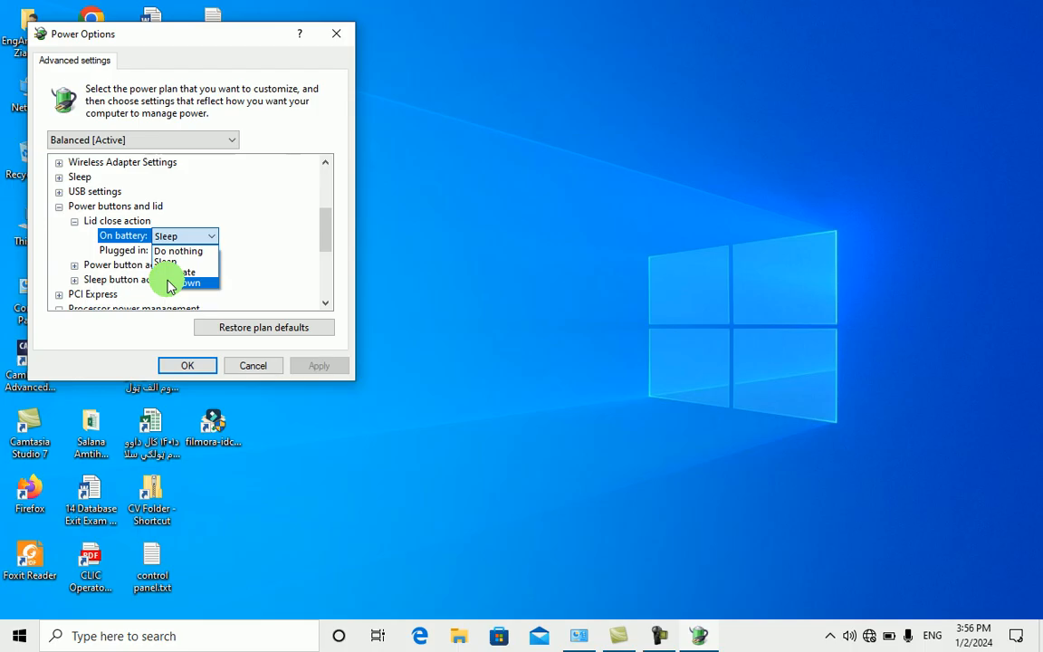
pyautogui.click(286, 208)
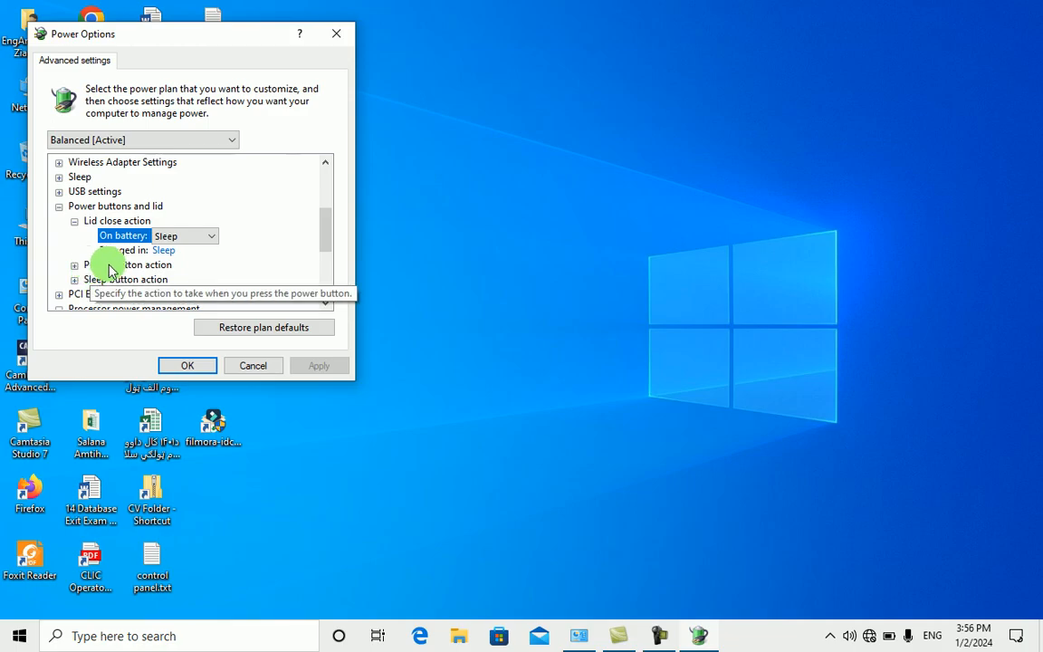
# Examine the actions available on battery for the power button
pyautogui.click(74, 266)
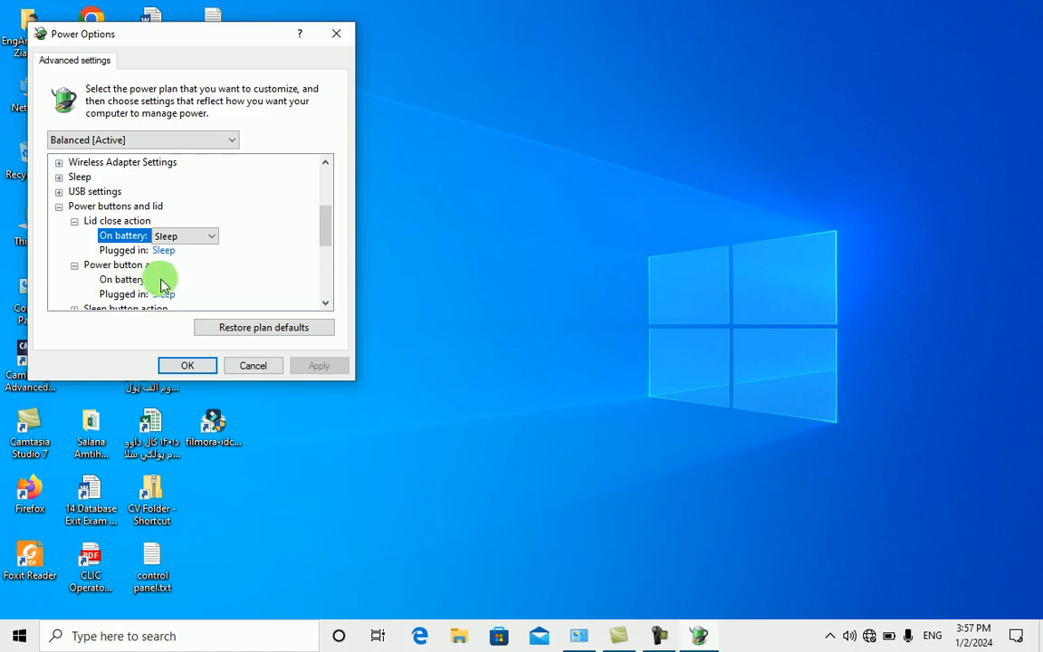
pyautogui.click(134, 279)
pyautogui.click(210, 283)
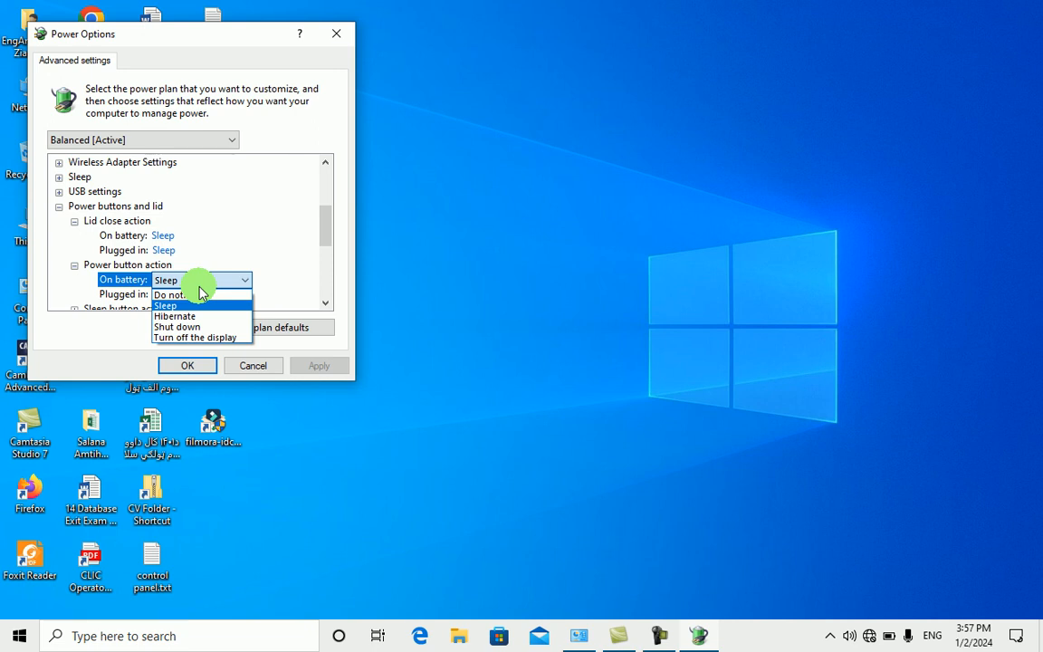
pyautogui.click(267, 252)
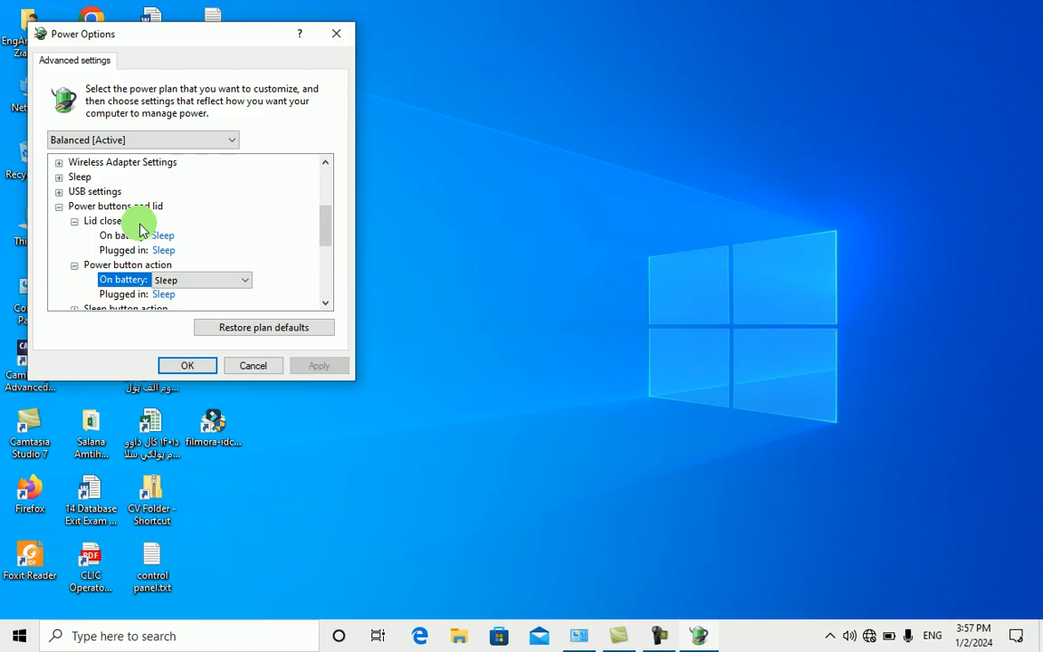
# Restore the Balanced plan's default settings and confirm the restoration
pyautogui.click(273, 329)
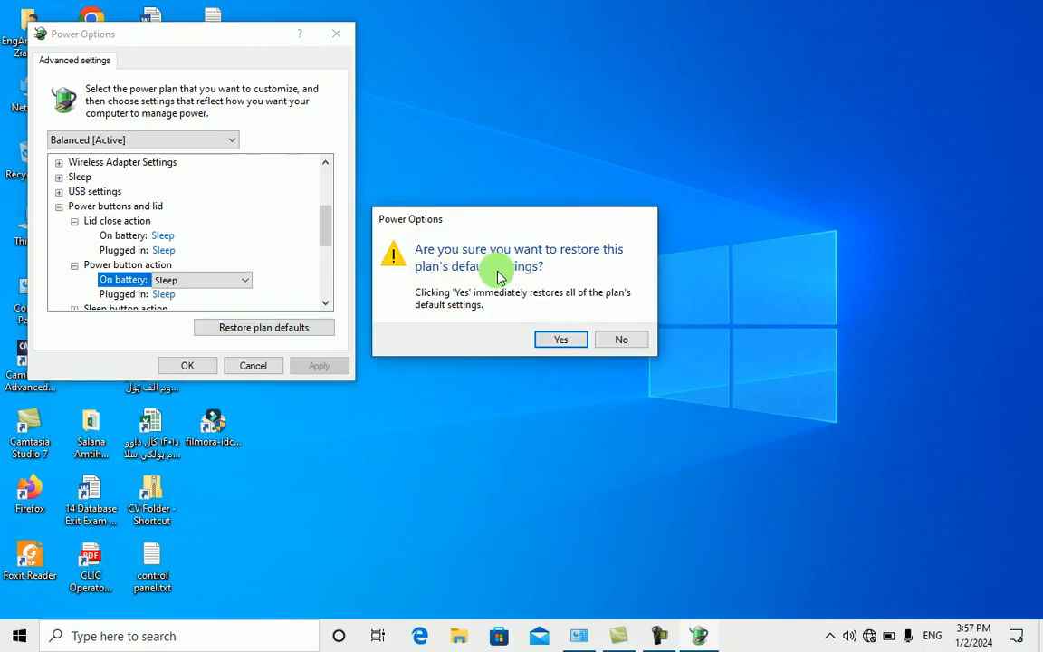
pyautogui.click(555, 340)
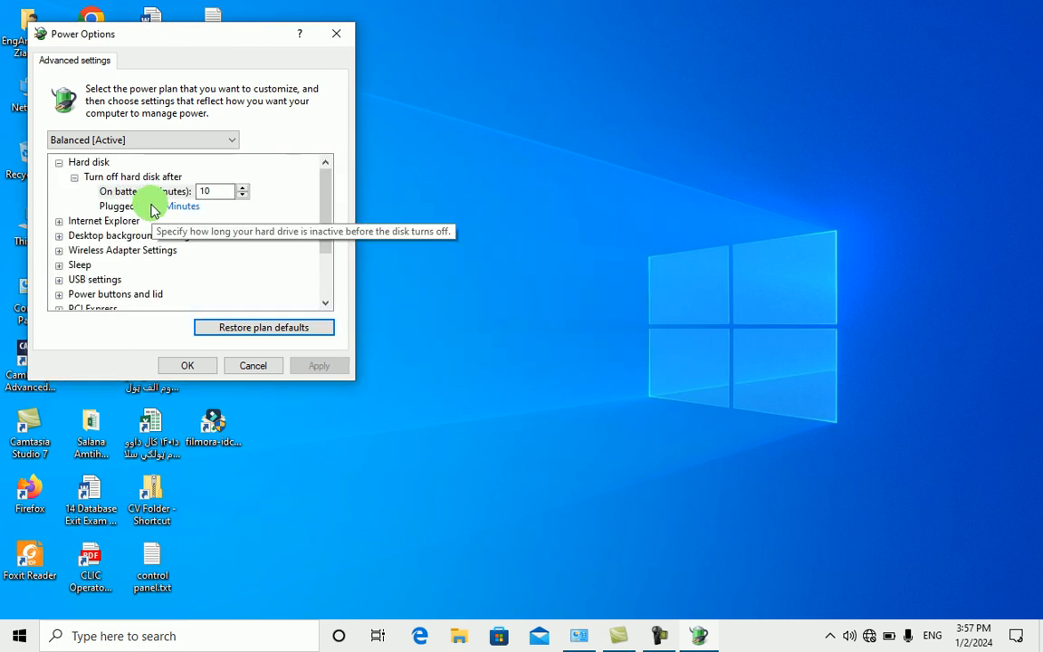
# Examine which power plans are available in the advanced settings' plan list
pyautogui.click(104, 143)
pyautogui.click(104, 143)
pyautogui.click(104, 143)
pyautogui.click(105, 145)
pyautogui.click(104, 143)
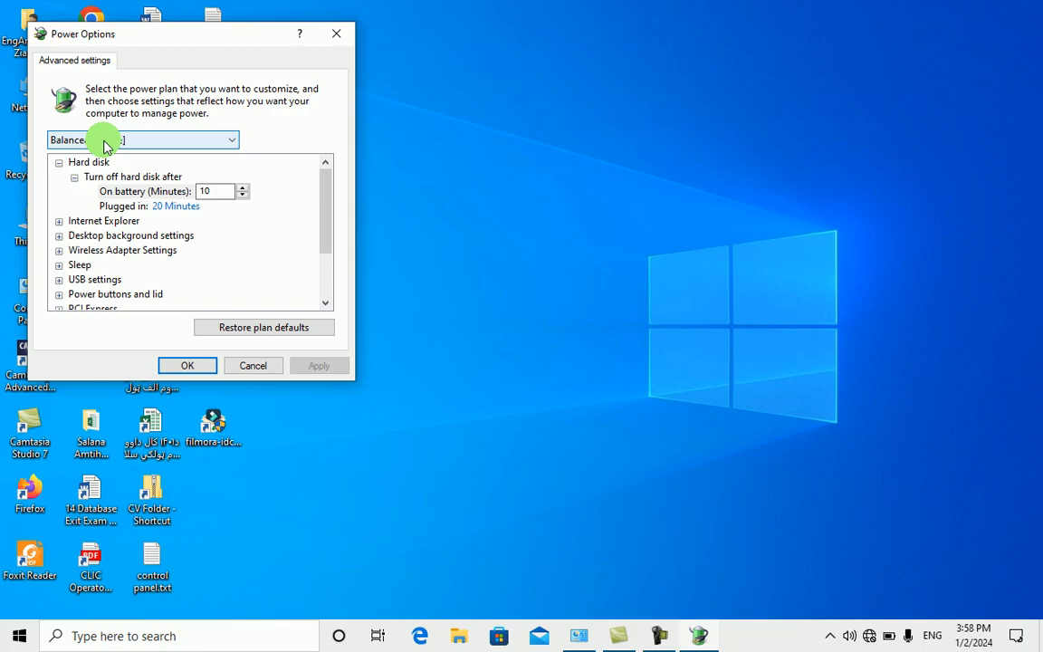
pyautogui.click(121, 141)
pyautogui.click(122, 140)
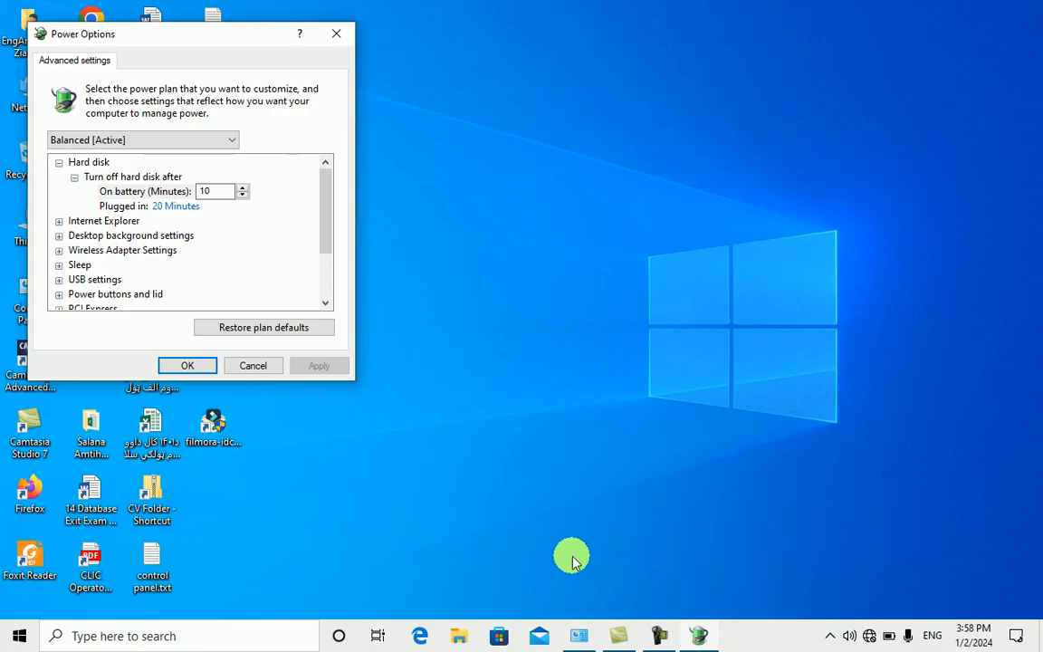
# Switch to the Balanced plan's settings page, restore its default display and sleep settings, and confirm
pyautogui.click(577, 631)
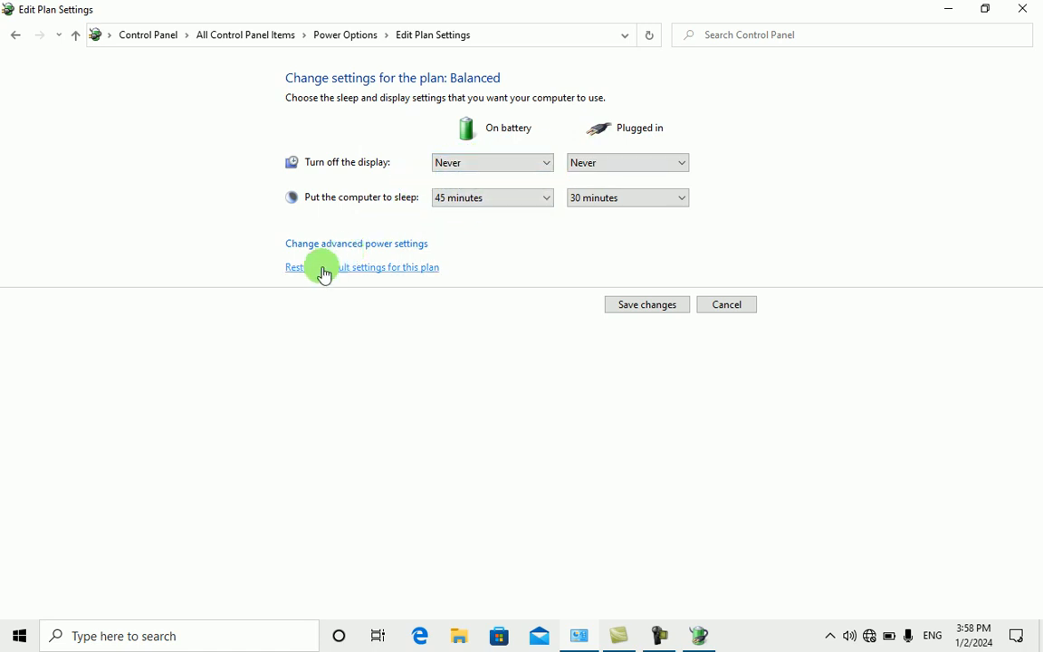
pyautogui.click(362, 269)
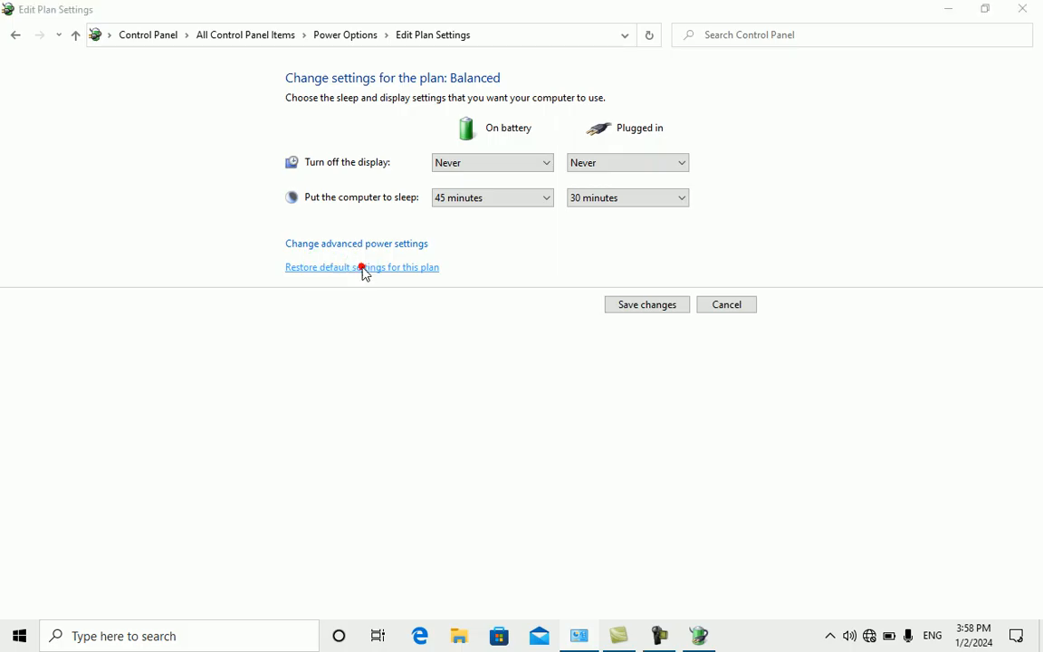
pyautogui.click(572, 339)
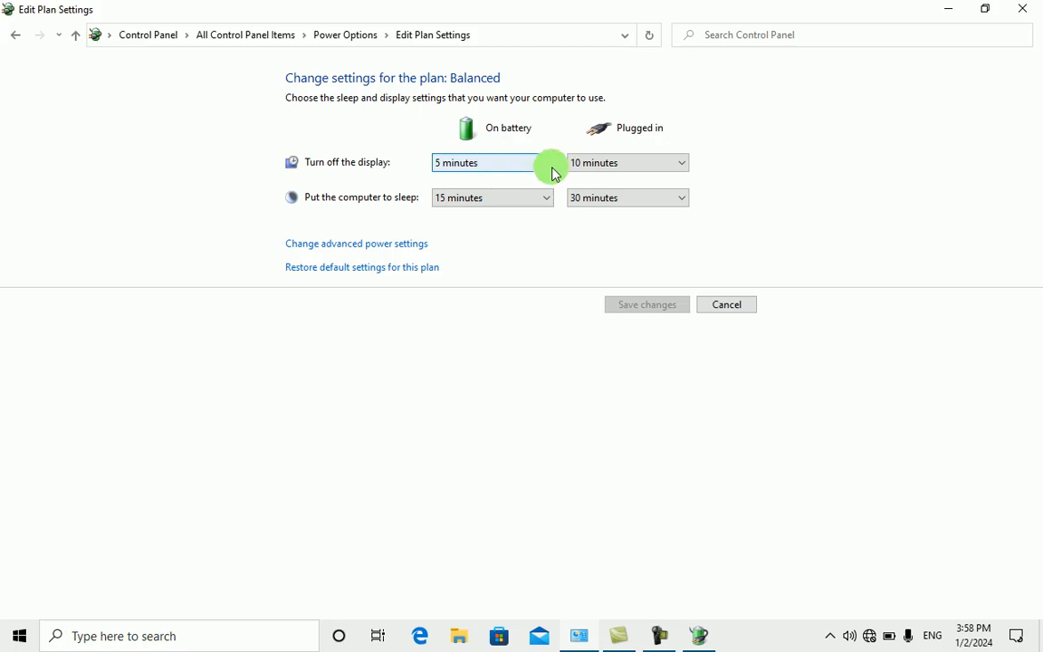
# Open the settings for what the power buttons do and examine the power button actions, choosing Sleep on battery
pyautogui.click(14, 41)
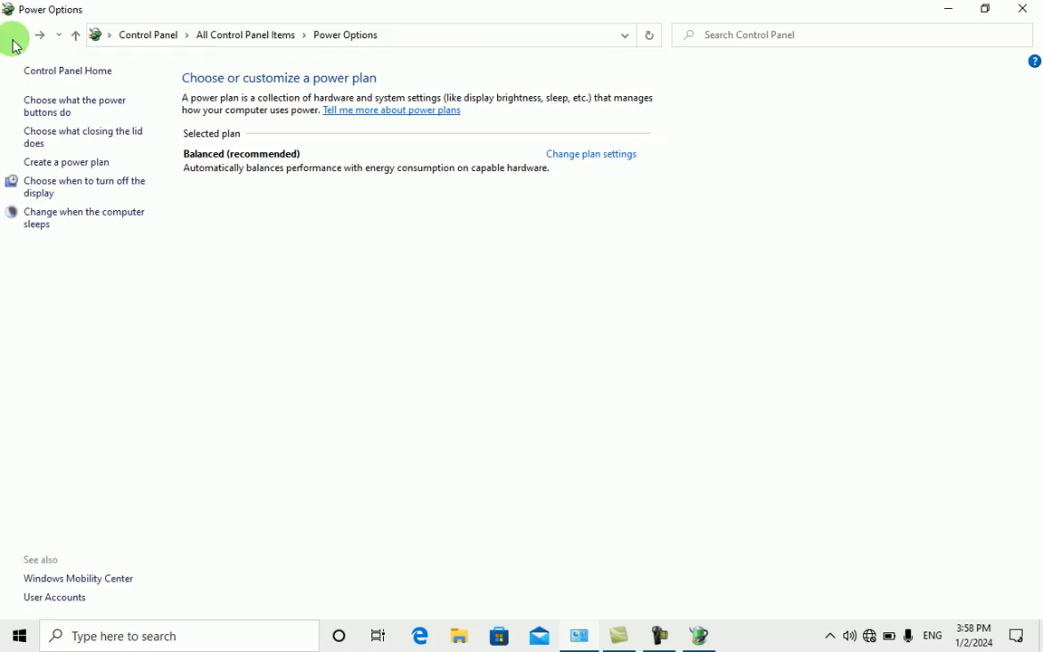
pyautogui.click(65, 111)
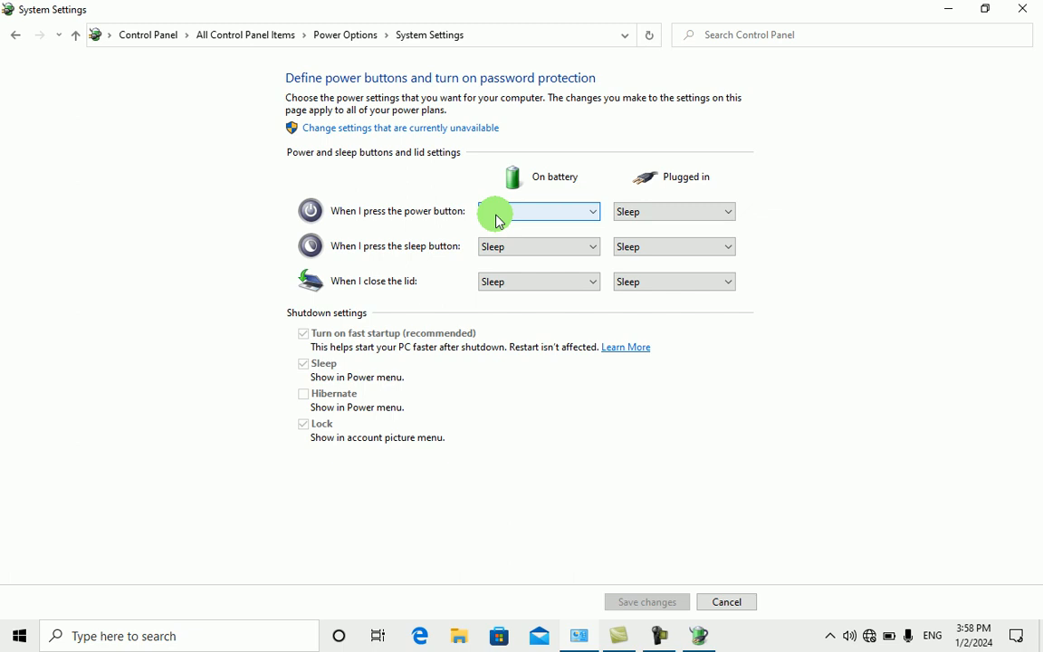
pyautogui.click(557, 214)
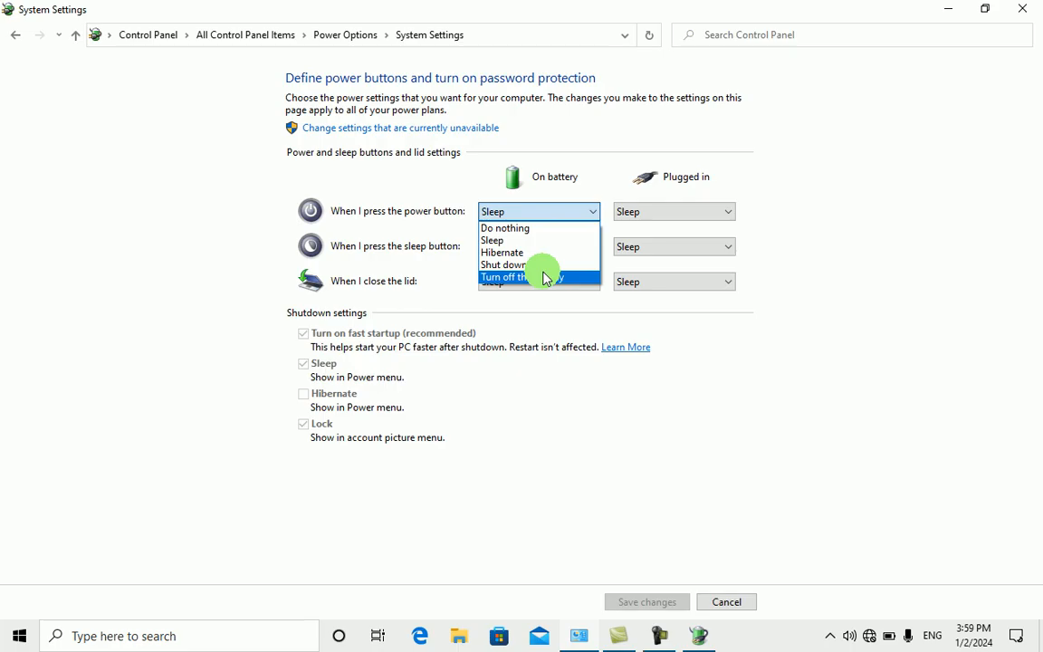
pyautogui.click(505, 240)
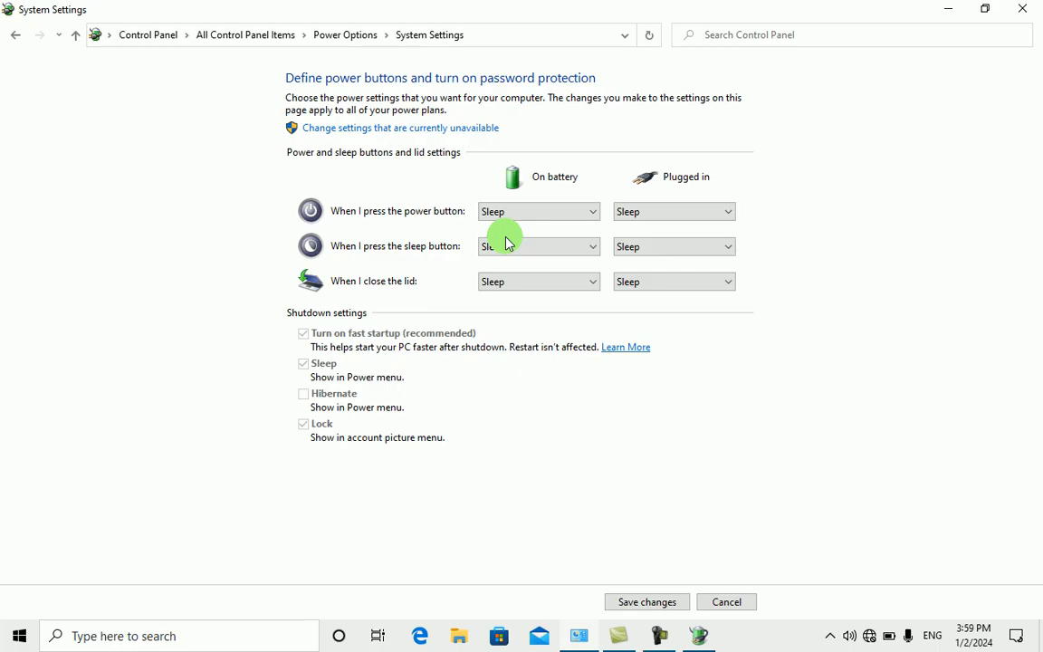
pyautogui.click(650, 213)
pyautogui.click(649, 215)
# Examine the actions for the sleep button on battery and plugged in, and for closing the lid on battery
pyautogui.click(498, 254)
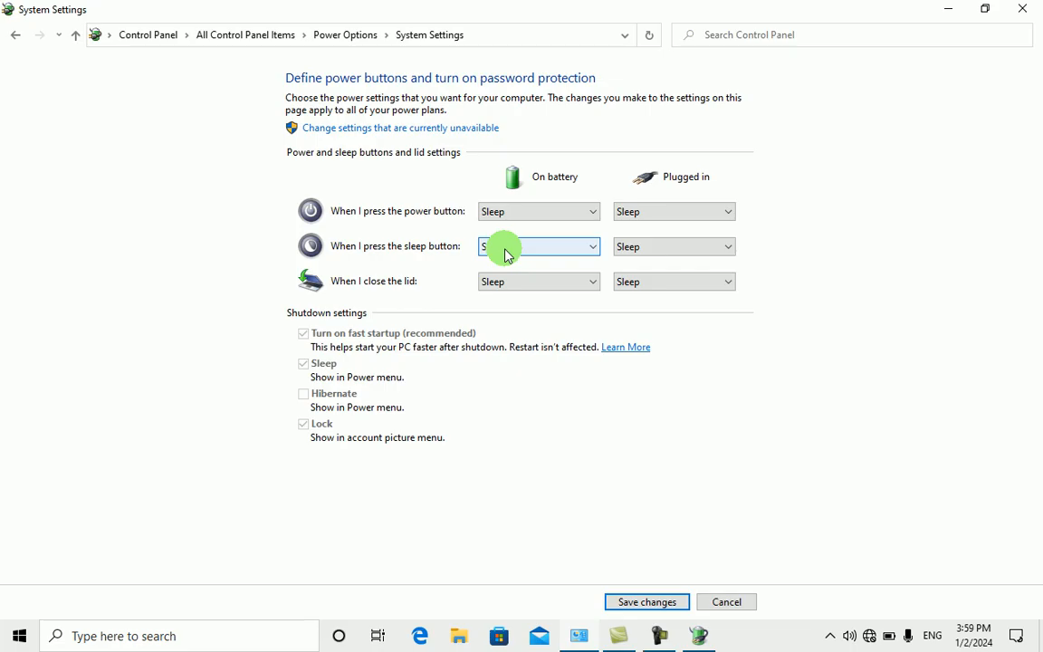
pyautogui.click(505, 252)
pyautogui.click(506, 253)
pyautogui.click(629, 248)
pyautogui.click(630, 248)
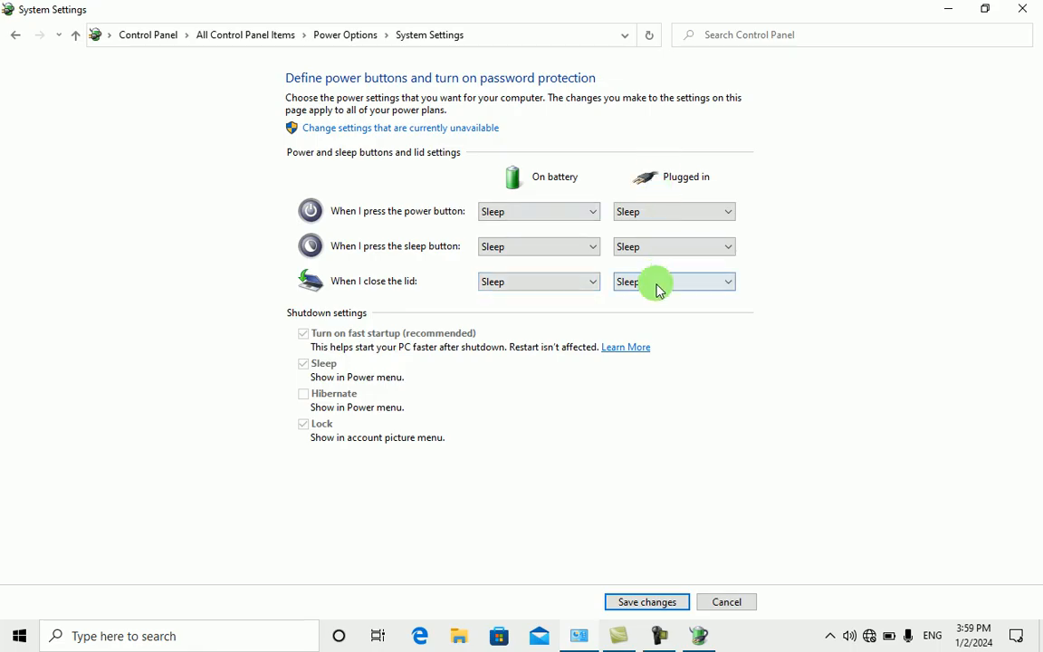
pyautogui.click(590, 290)
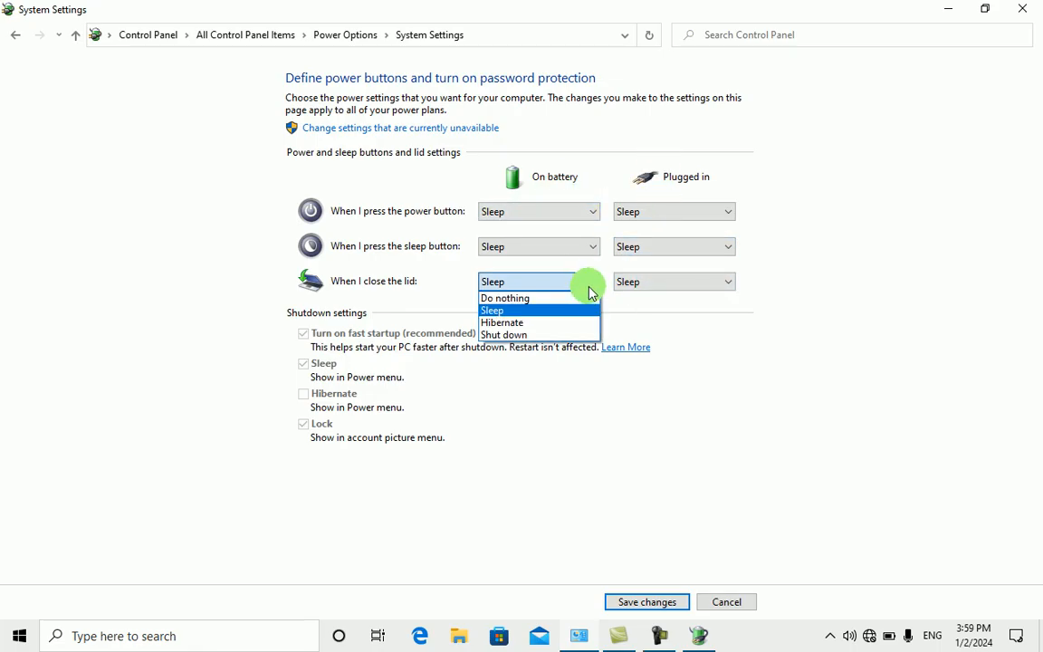
pyautogui.click(589, 291)
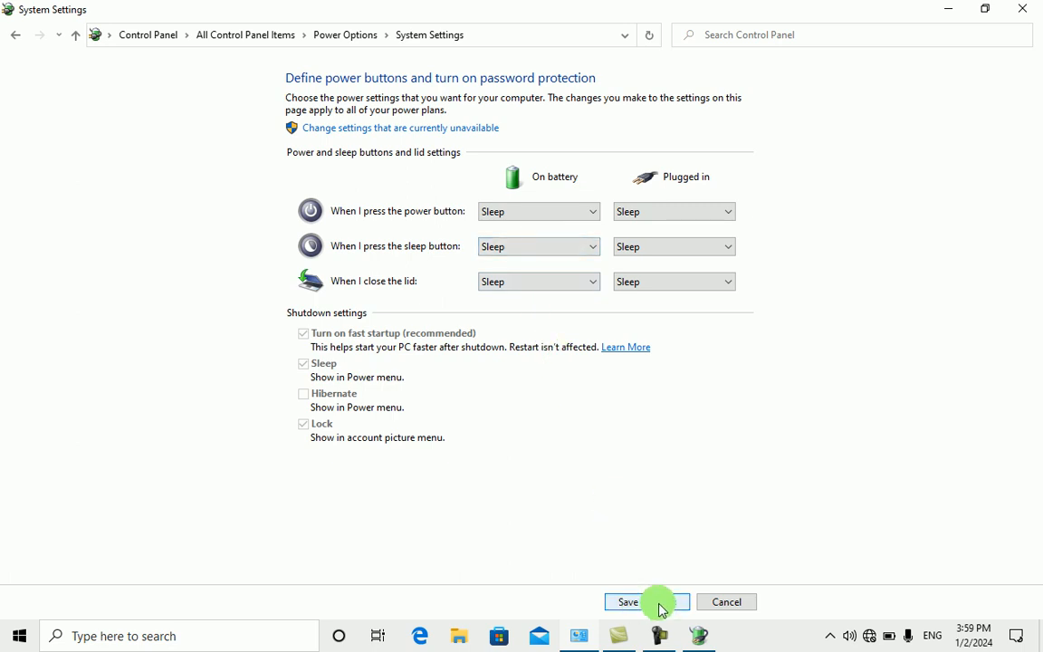
# Create a power plan named My own Plan based on Balanced (recommended), with its suggested display and sleep times
pyautogui.click(14, 36)
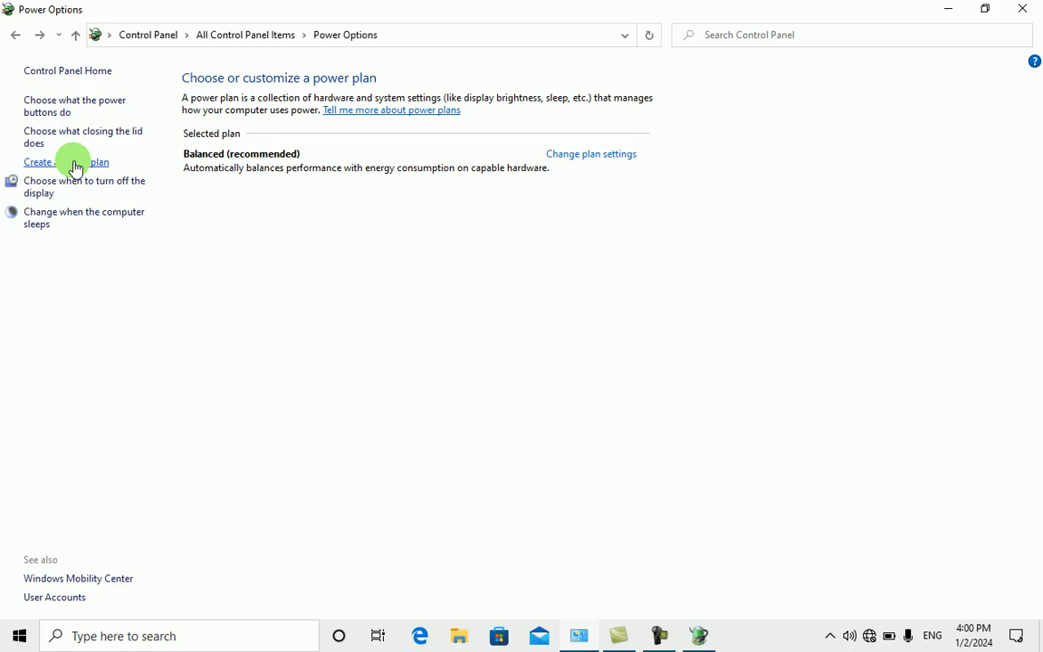
pyautogui.click(74, 166)
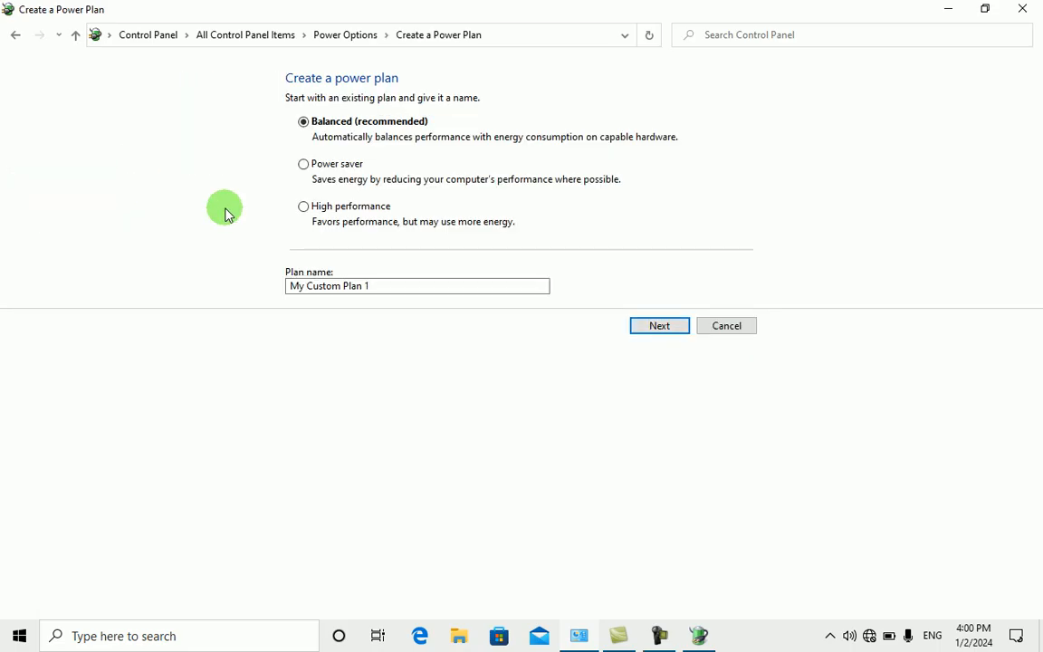
pyautogui.moveTo(380, 282); pyautogui.dragTo(266, 293)
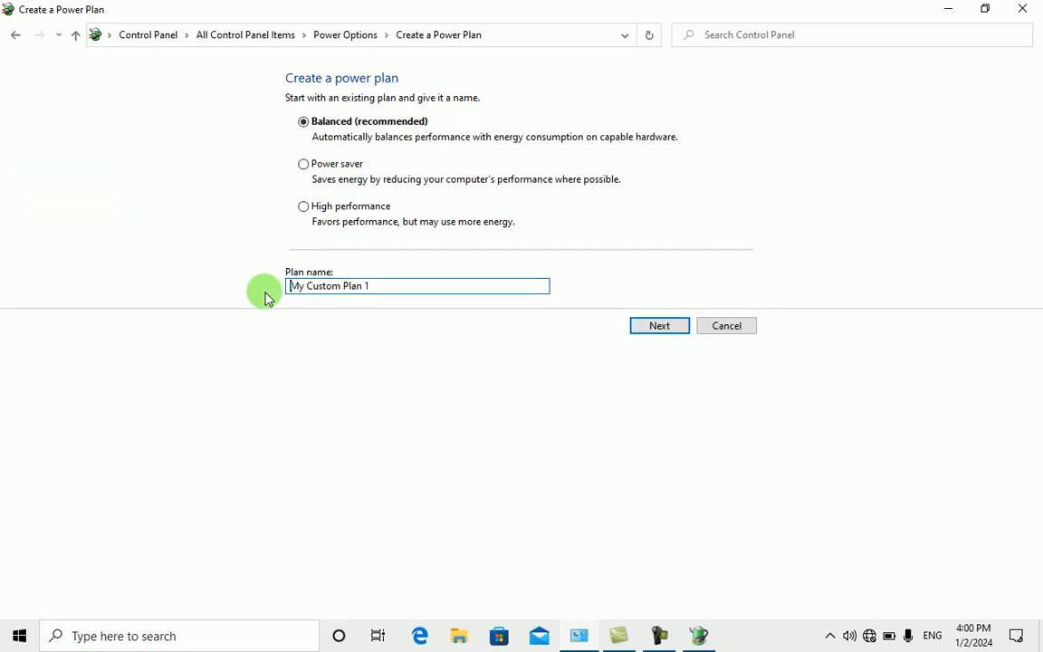
pyautogui.moveTo(382, 284); pyautogui.dragTo(262, 277)
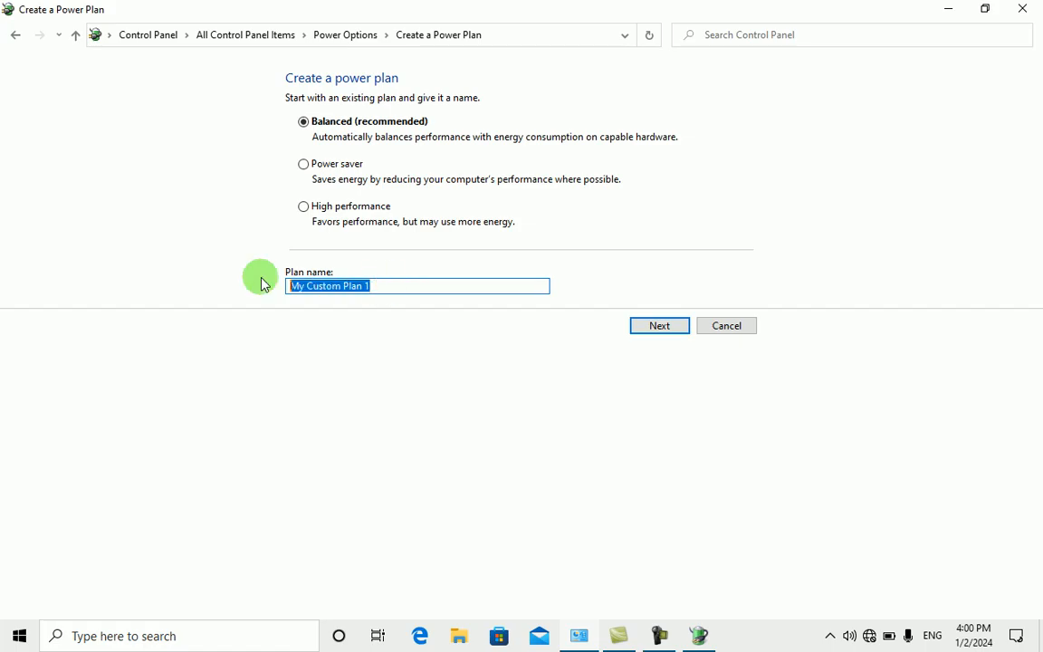
pyautogui.write('My ')
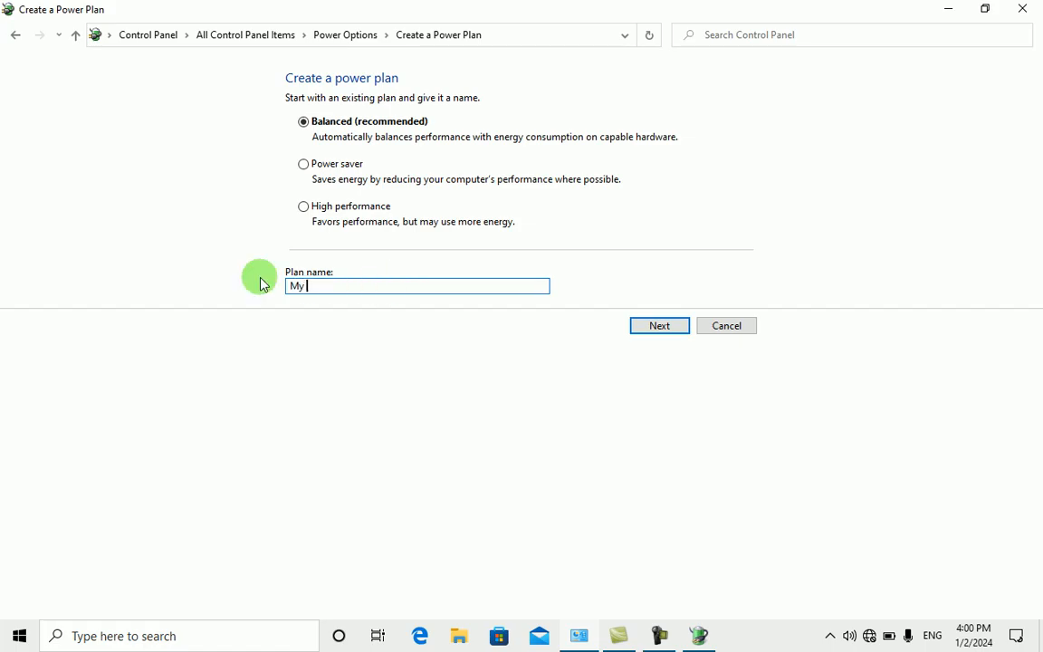
pyautogui.write('own')
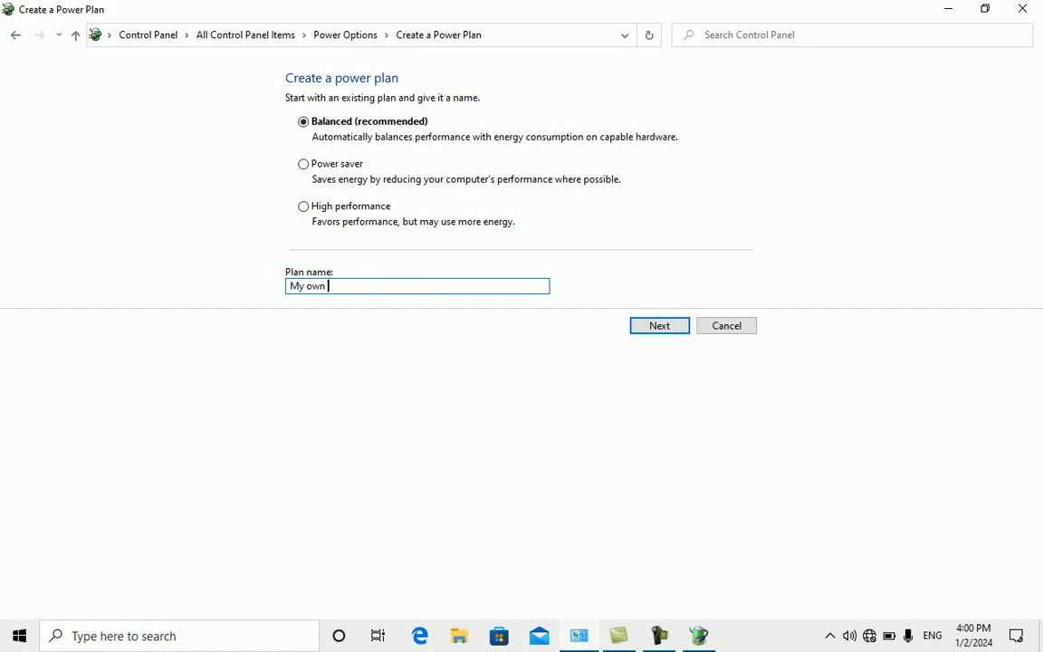
pyautogui.write(' Plan')
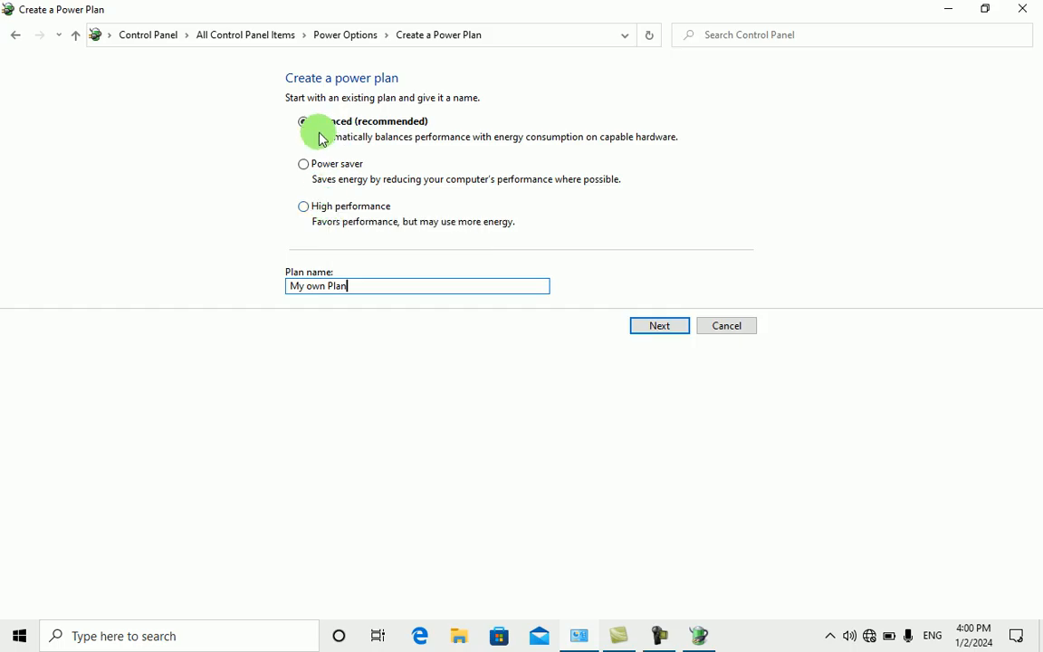
pyautogui.click(662, 326)
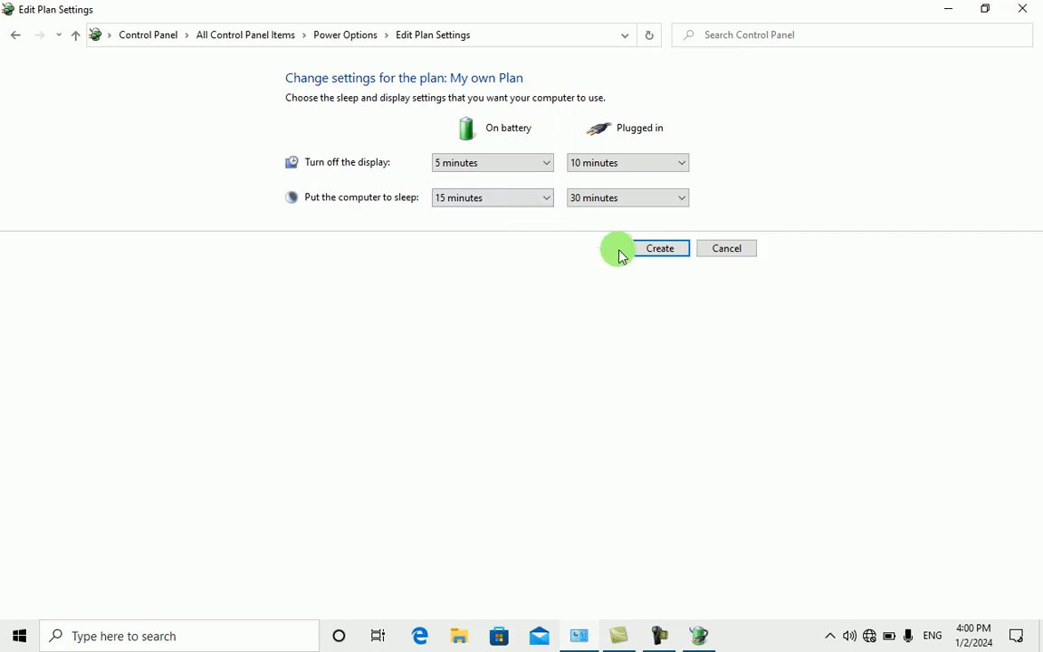
pyautogui.click(656, 253)
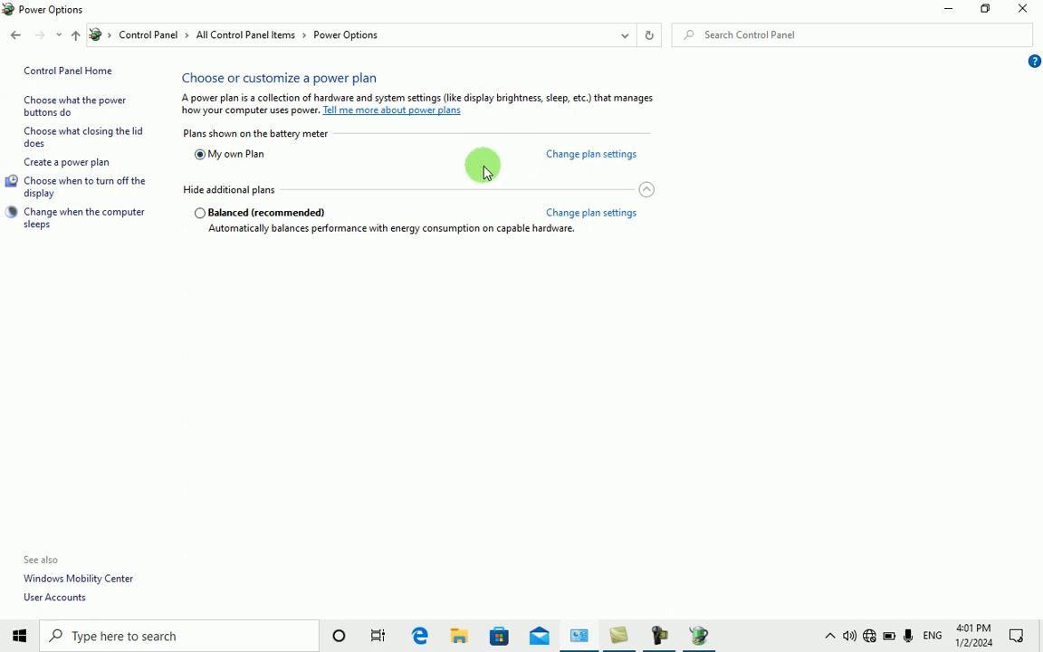
# Make Balanced (recommended) the active plan, and delete the custom plan My own Plan
pyautogui.click(200, 213)
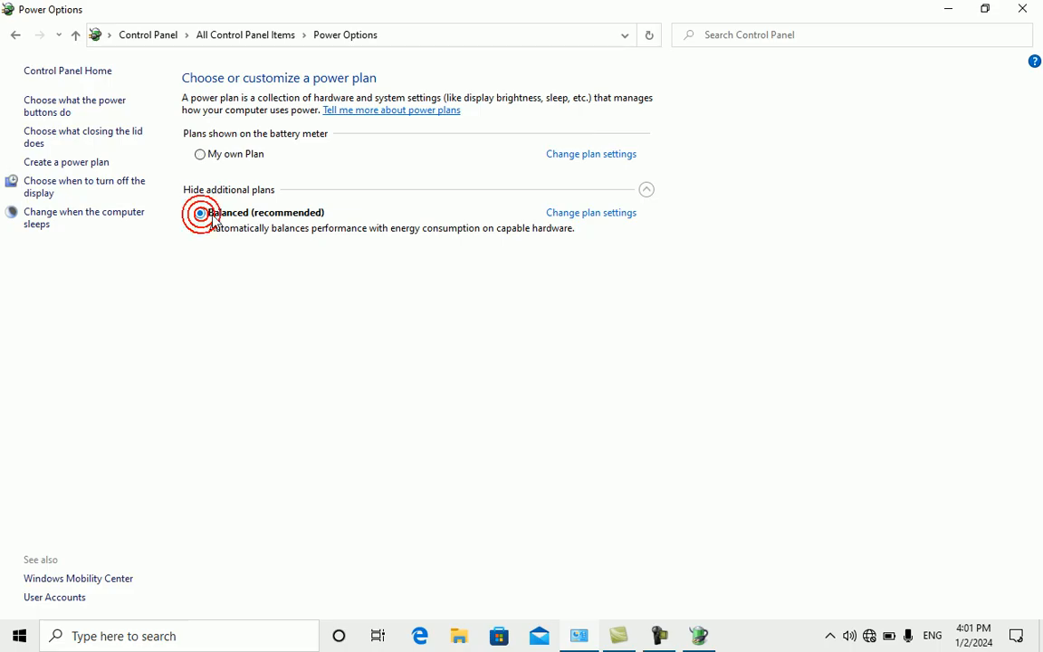
pyautogui.click(603, 161)
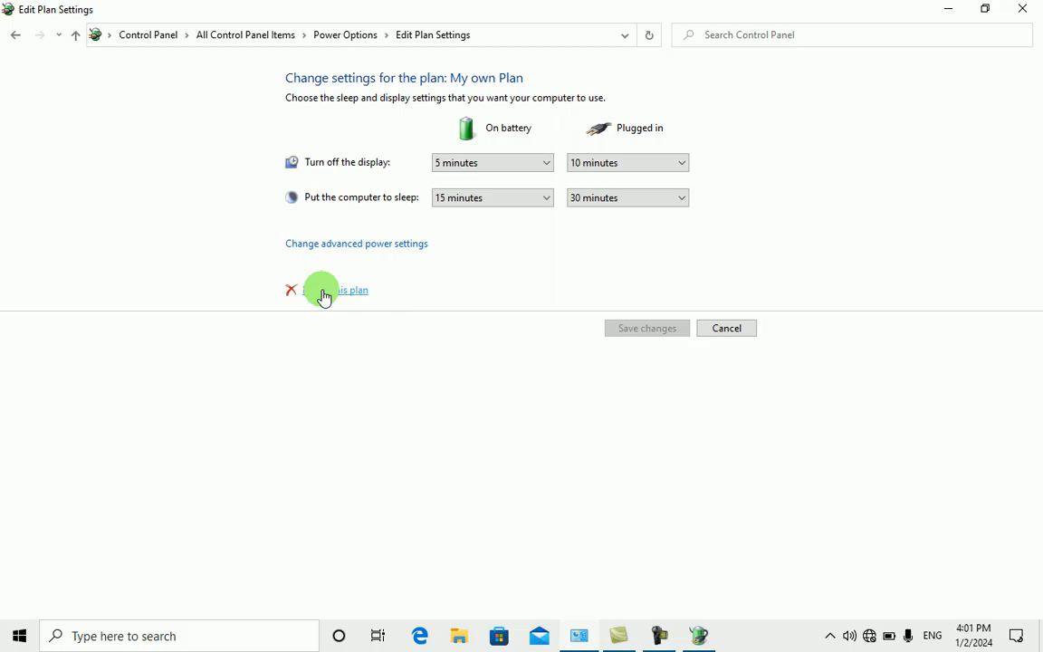
pyautogui.click(324, 293)
pyautogui.click(555, 335)
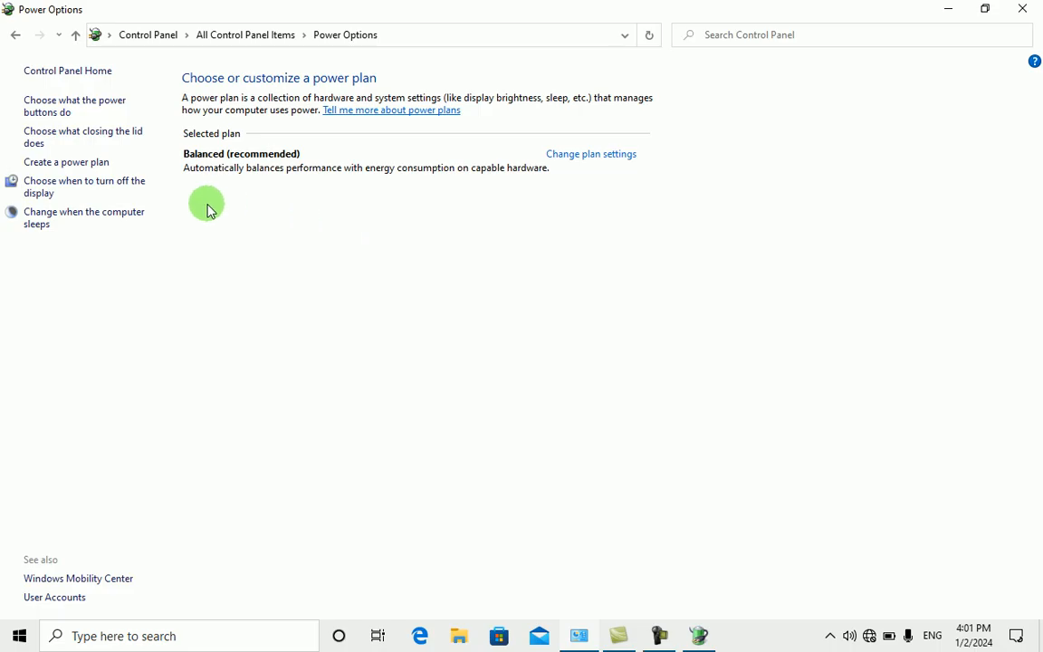
# Examine the Power Options pages for turning off the display, changing when the computer sleeps and closing the lid
pyautogui.click(92, 187)
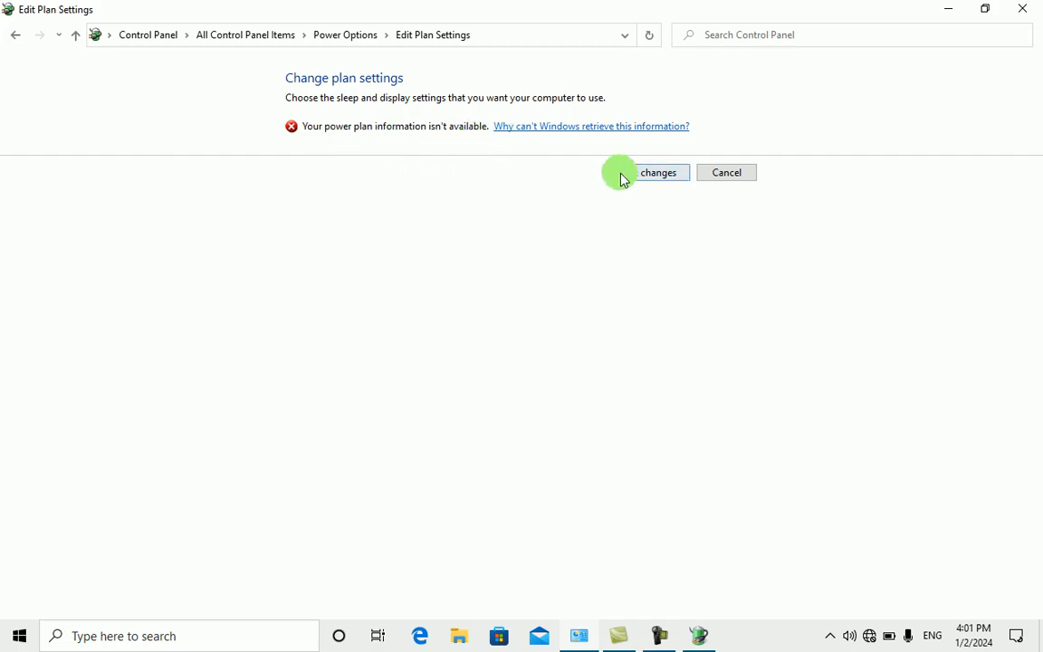
pyautogui.click(655, 175)
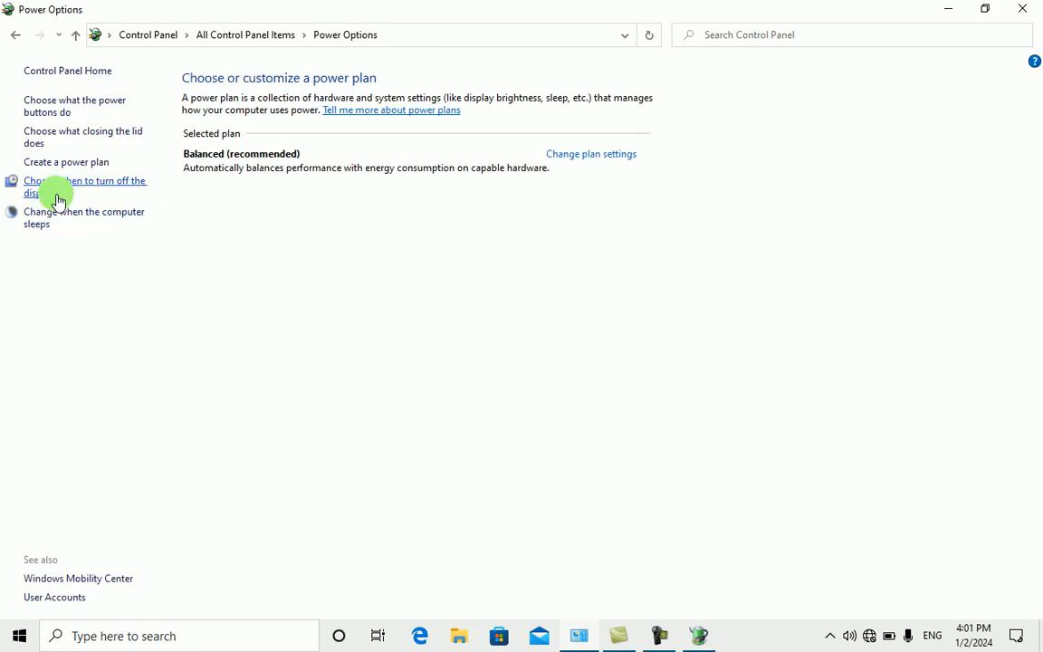
pyautogui.click(71, 222)
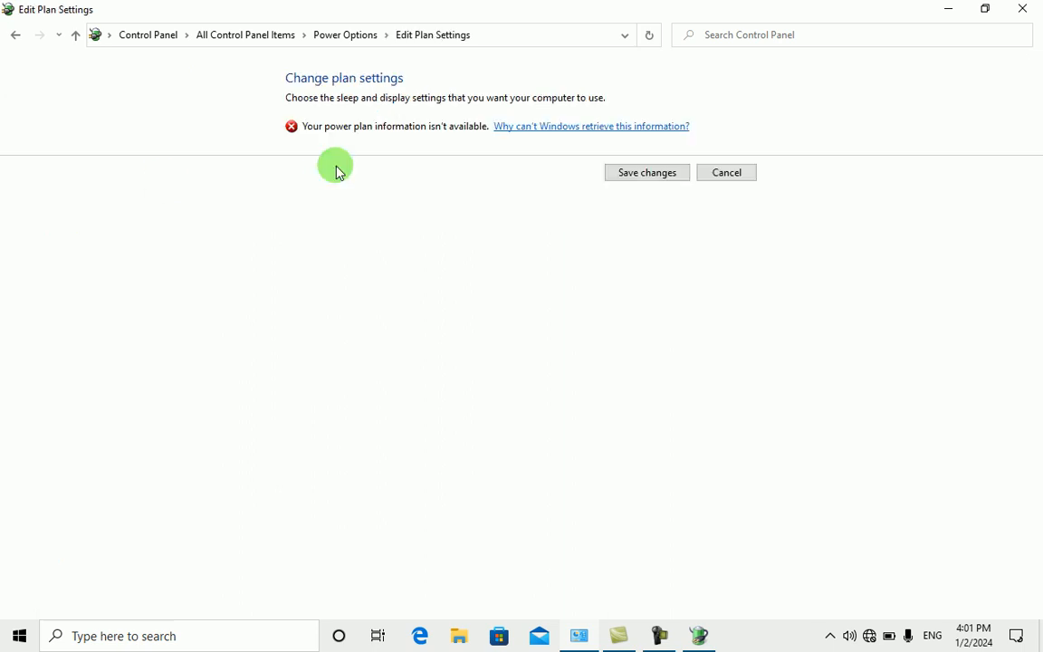
pyautogui.click(725, 172)
pyautogui.click(72, 132)
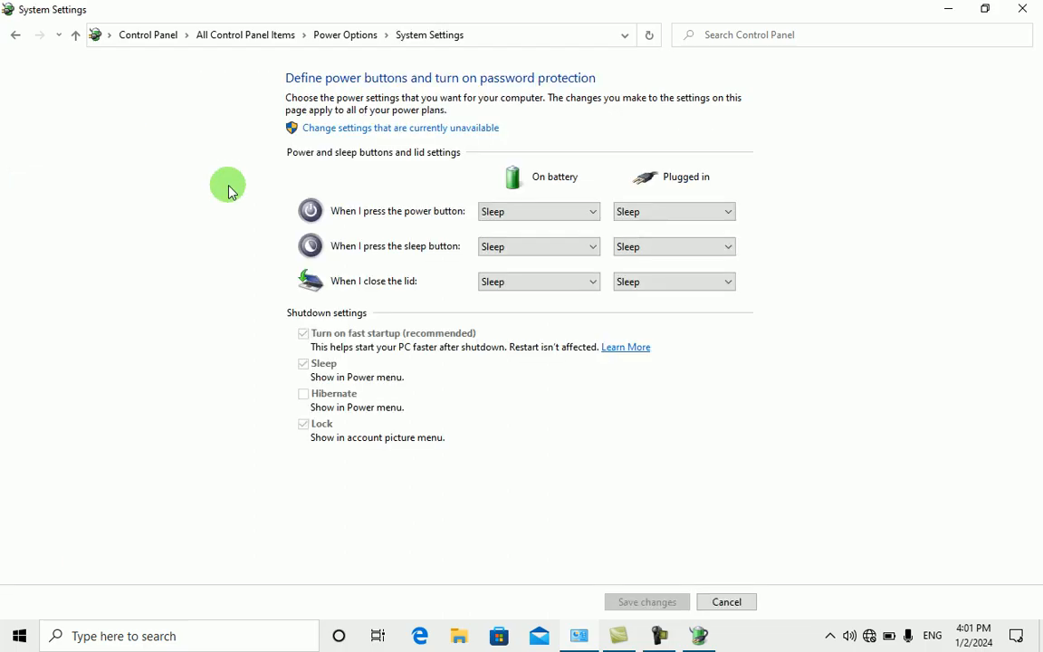
pyautogui.click(16, 36)
# Open the Balanced plan's advanced power settings and examine the slide show entries under Desktop background settings
pyautogui.click(601, 156)
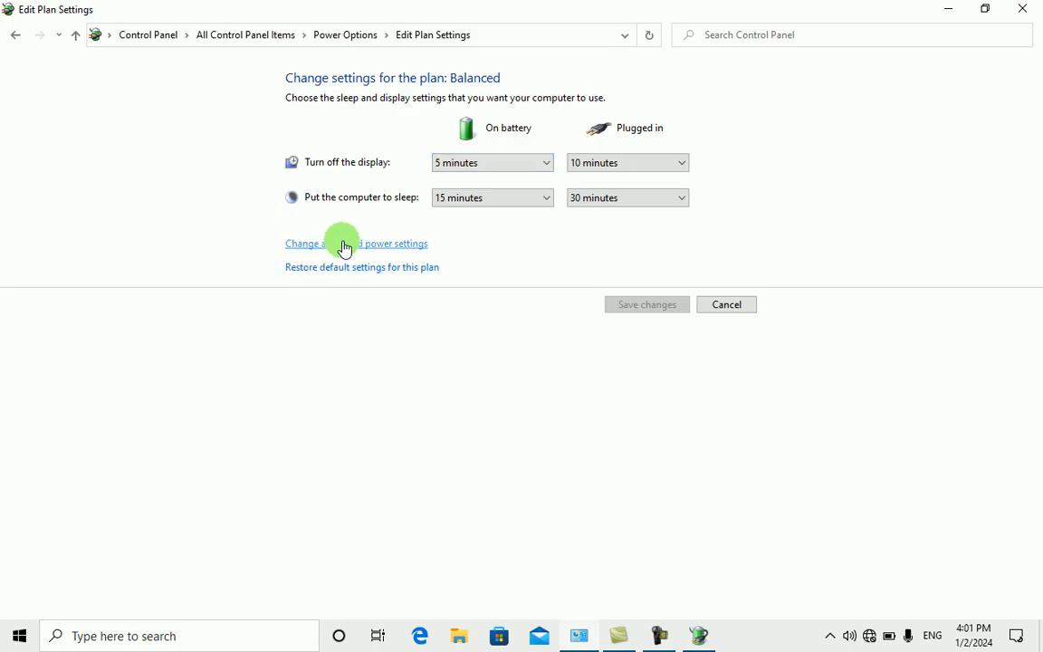
pyautogui.click(342, 244)
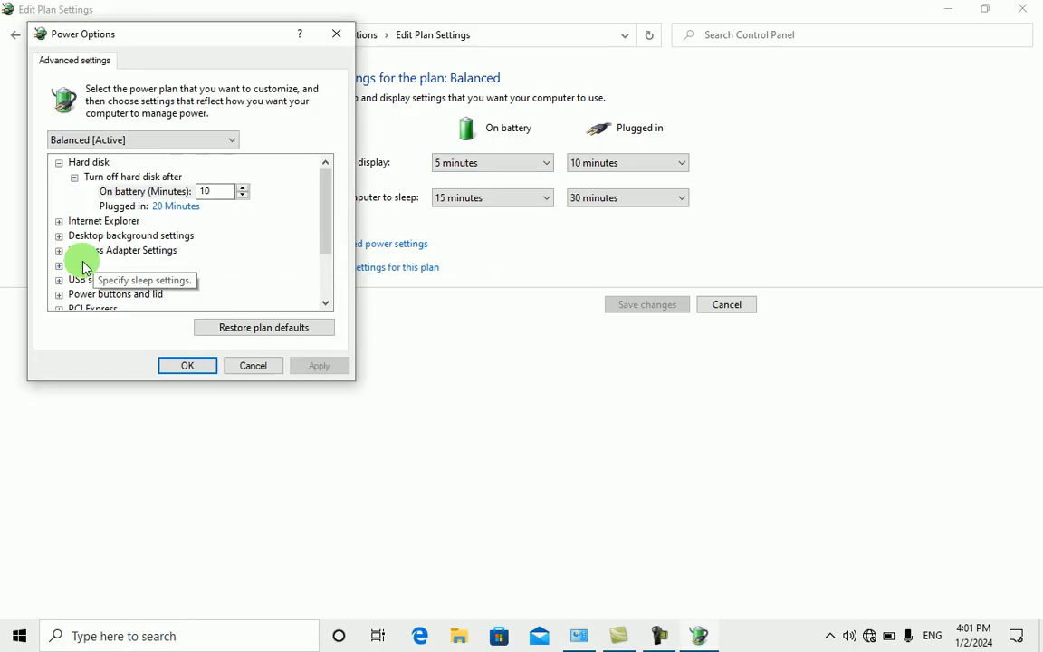
pyautogui.moveTo(326, 206); pyautogui.dragTo(317, 226)
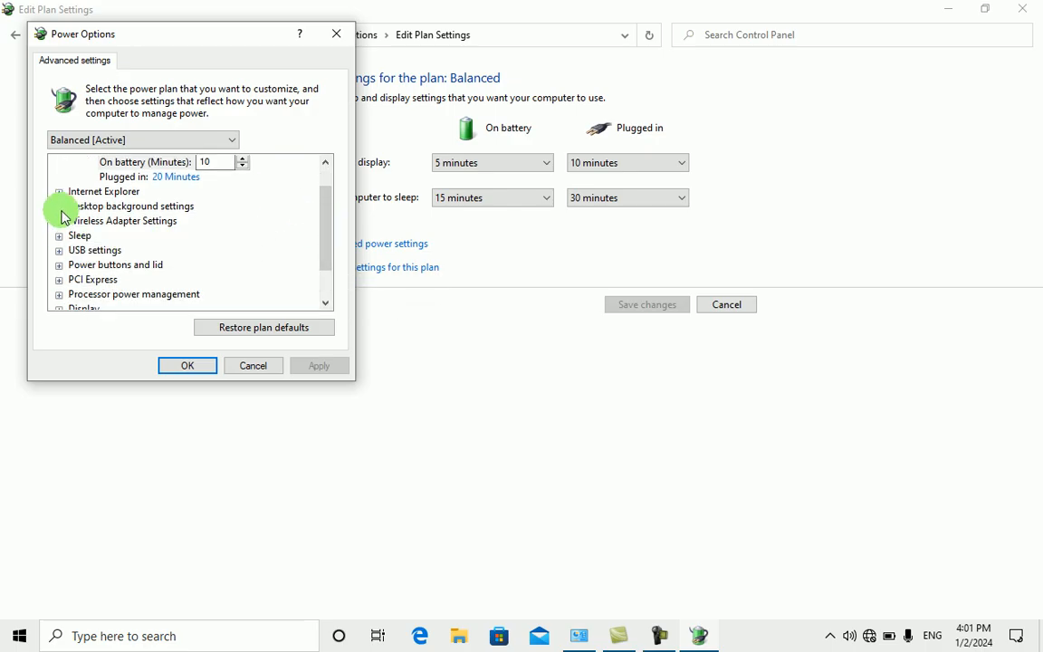
pyautogui.click(60, 209)
pyautogui.click(72, 234)
pyautogui.click(74, 221)
pyautogui.click(311, 230)
pyautogui.moveTo(327, 233); pyautogui.dragTo(330, 274)
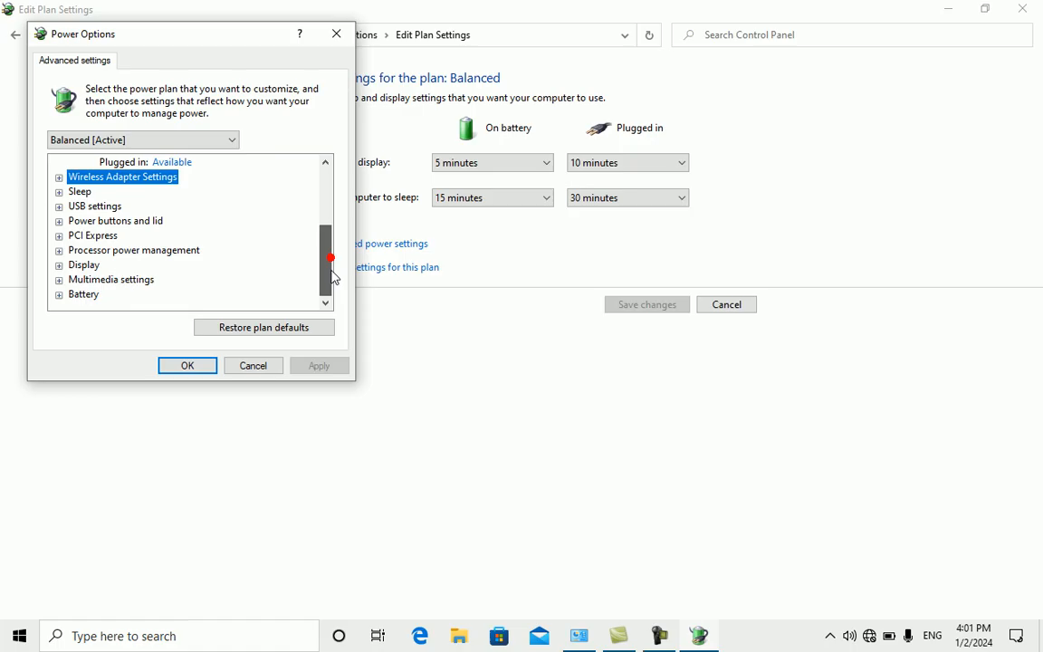
# Examine the display turn-off times for battery and plugged in under Display
pyautogui.click(58, 265)
pyautogui.click(75, 280)
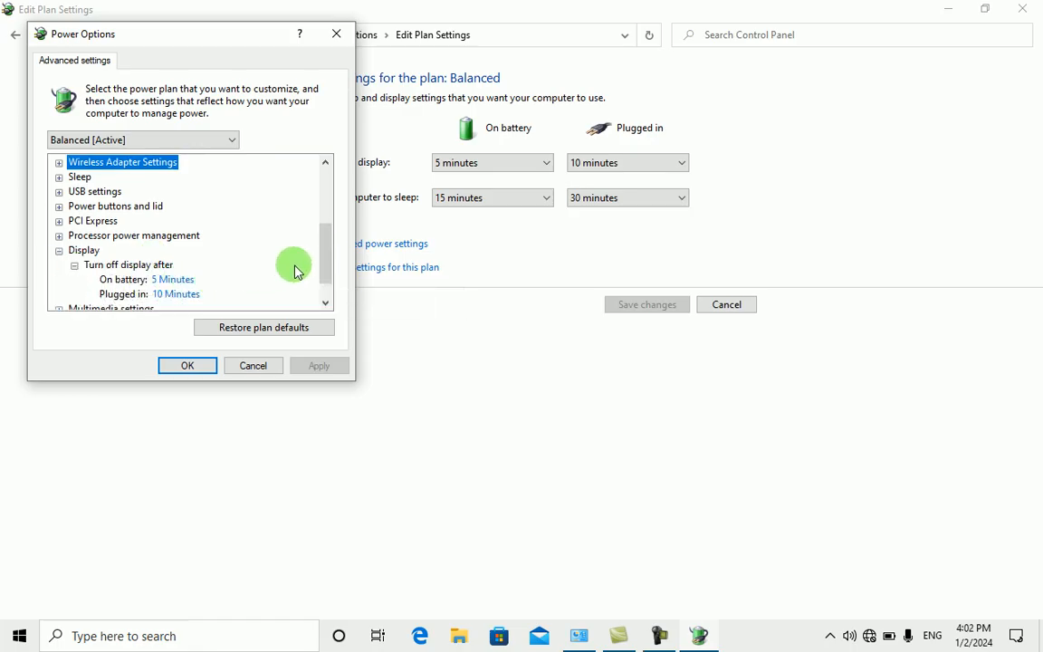
pyautogui.moveTo(331, 262)
pyautogui.mouseDown()
pyautogui.moveTo(332, 286)
pyautogui.moveTo(333, 258)
pyautogui.mouseUp()
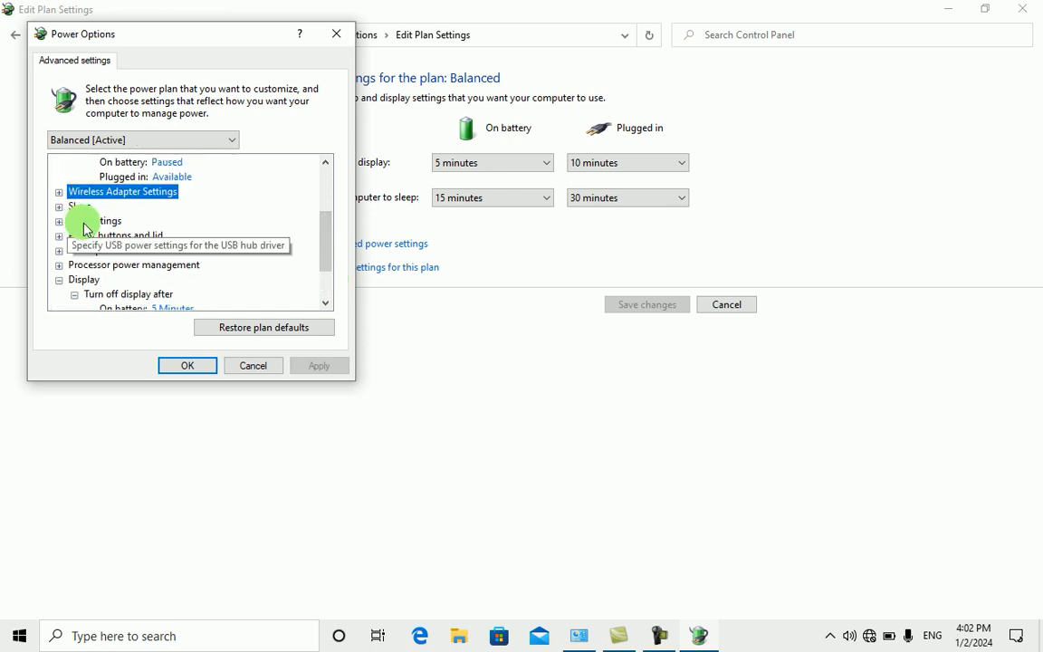
# Under Power buttons and lid, examine the lid close action and the power button action
pyautogui.click(59, 237)
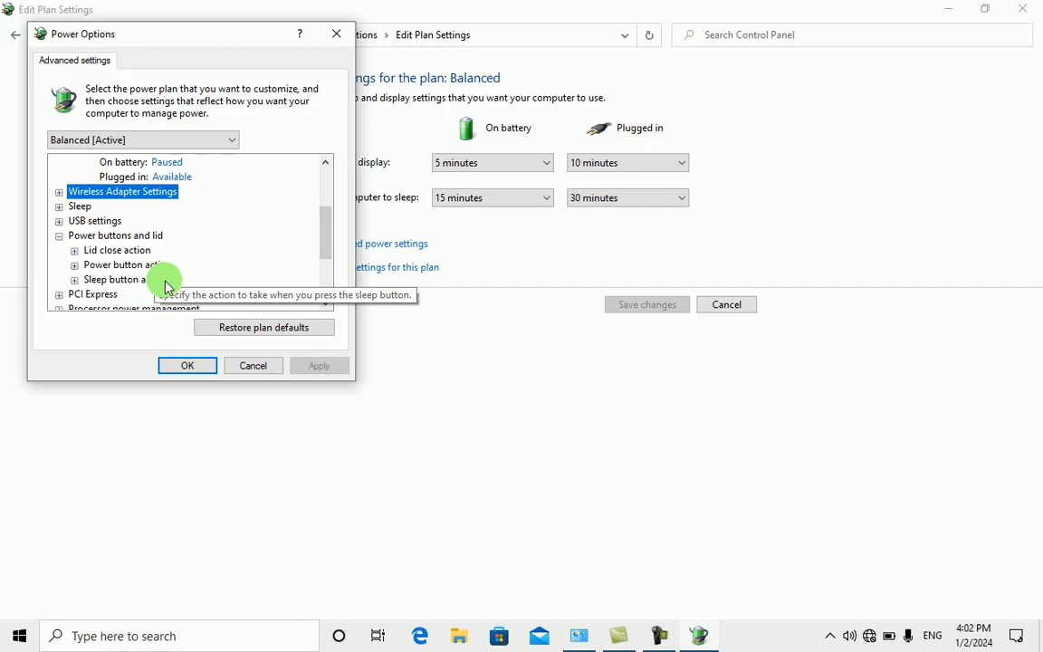
pyautogui.click(74, 251)
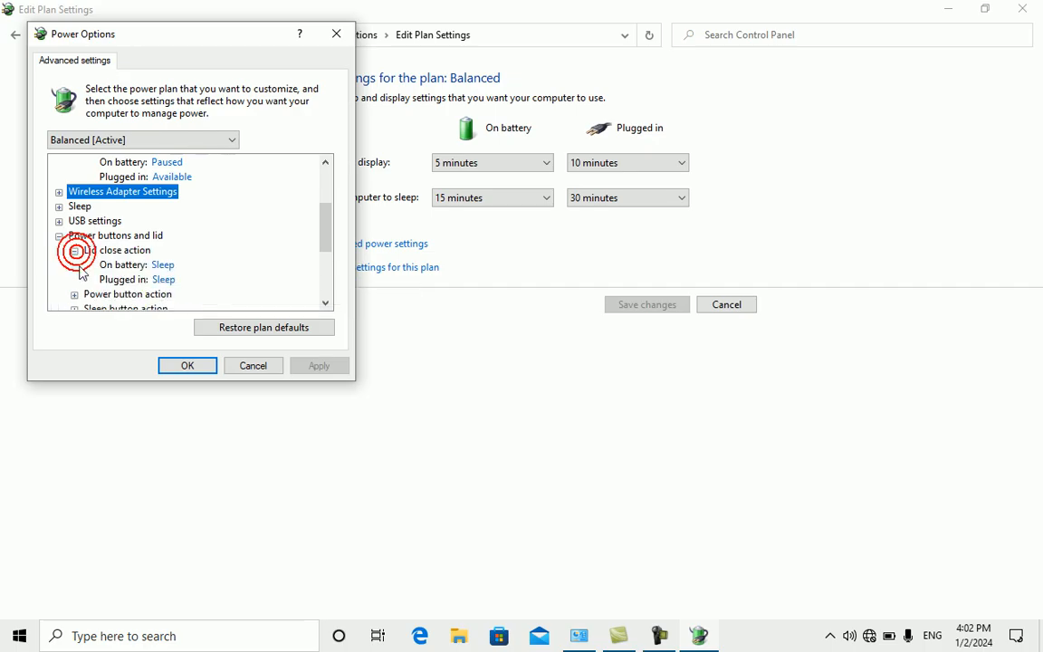
pyautogui.click(75, 296)
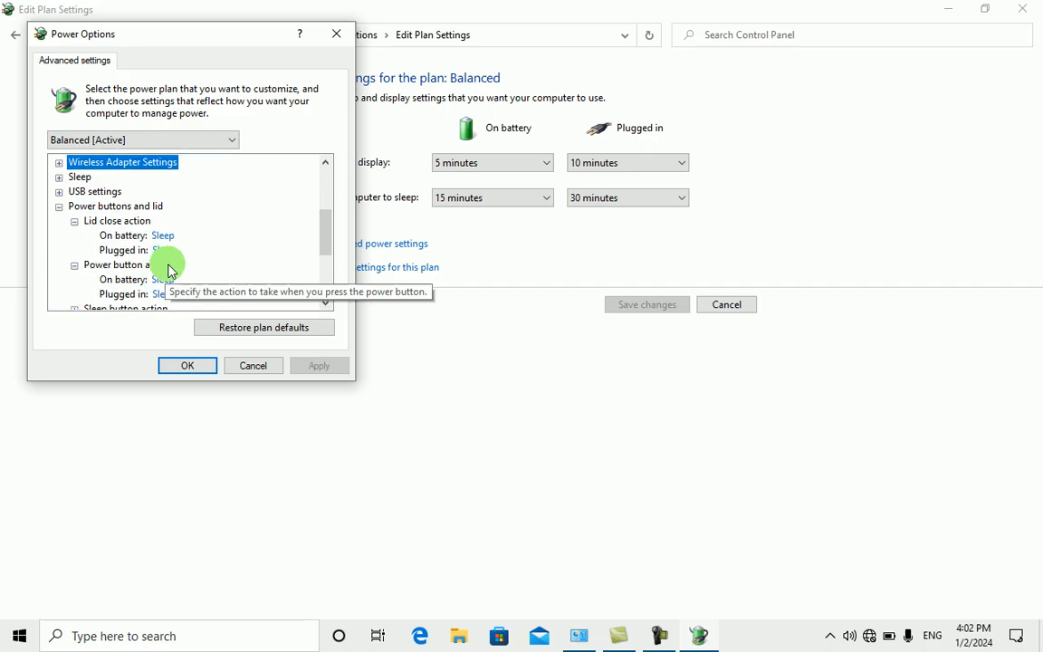